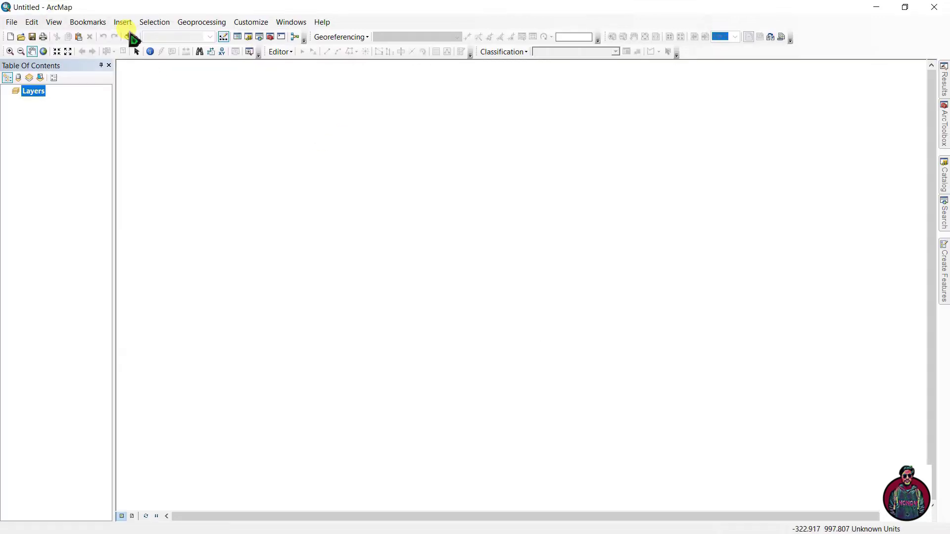
Open Add Data and browse up from the ArcGIS documents folder to find the stream and Watershed data
{"action": "left_click", "coordinate": [129, 36]}
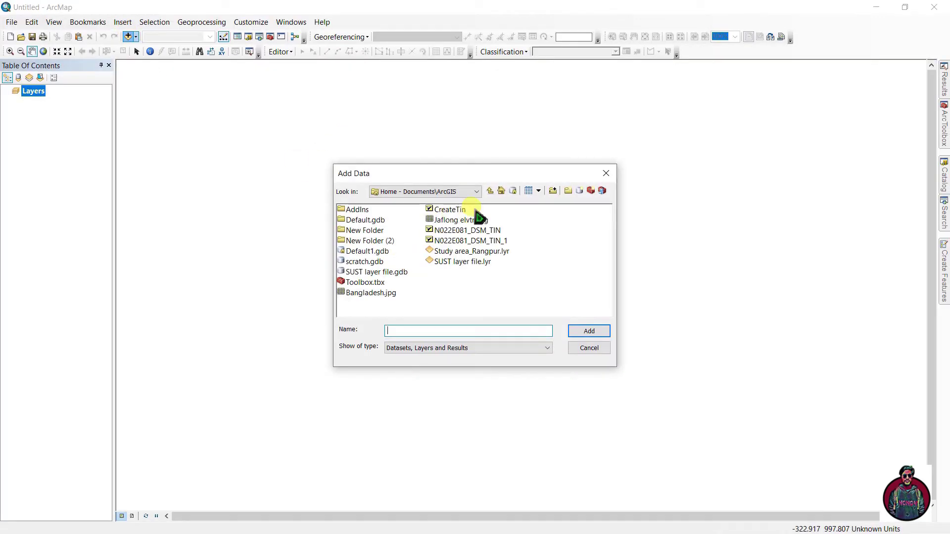
{"action": "left_click", "coordinate": [490, 192]}
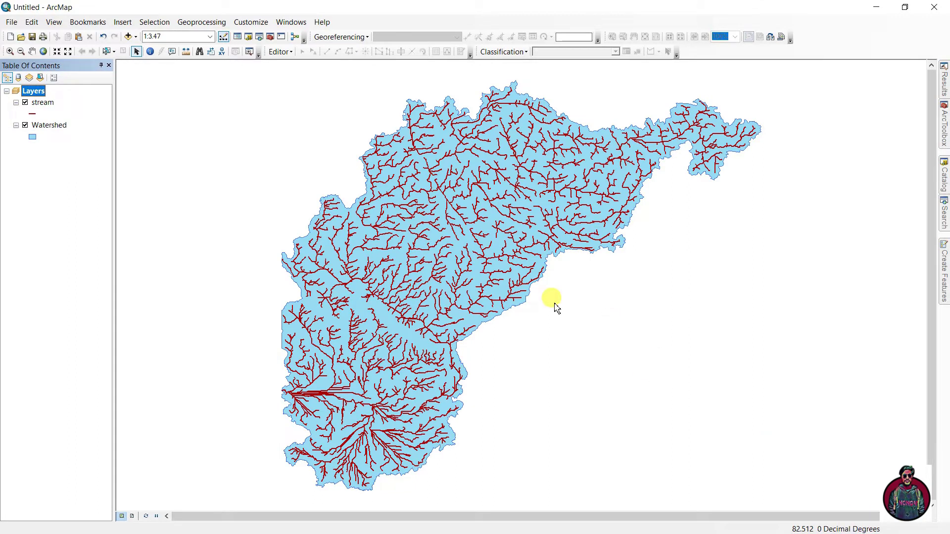
Set the Layers data frame's display units to Meters
{"action": "right_click", "coordinate": [38, 97]}
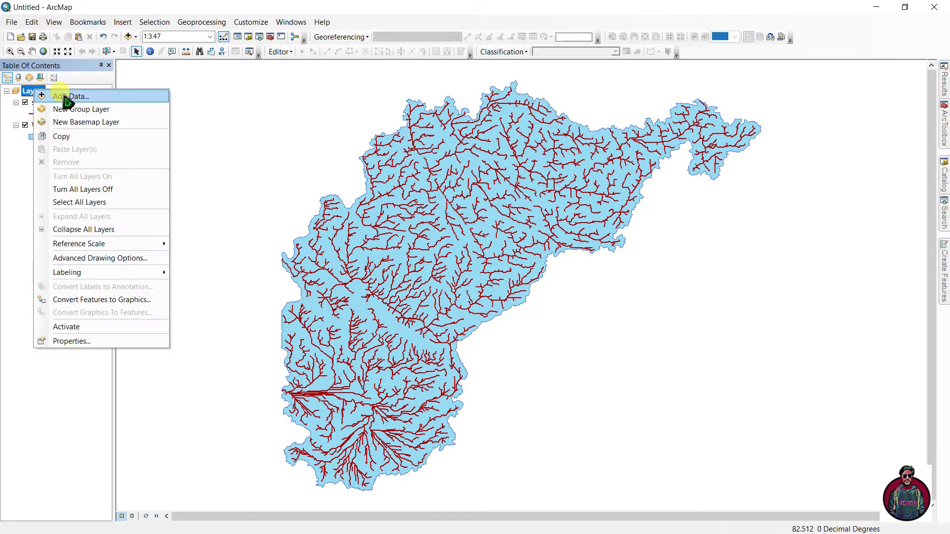
{"action": "left_click", "coordinate": [66, 342]}
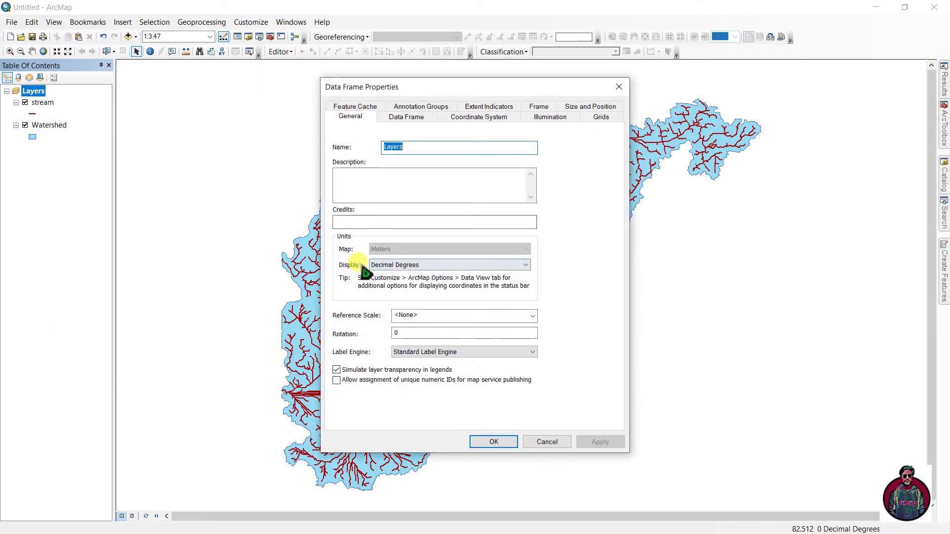
{"action": "left_click", "coordinate": [416, 266]}
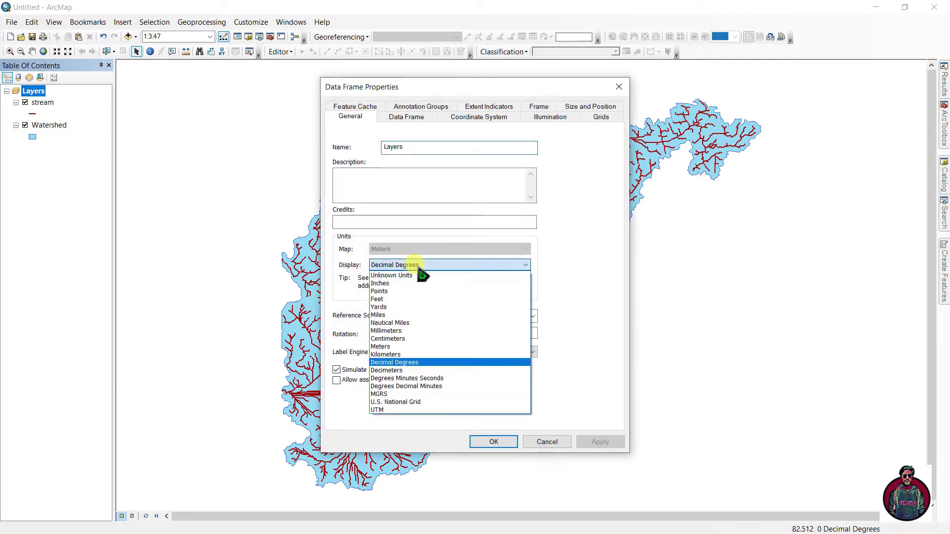
{"action": "left_click", "coordinate": [385, 347]}
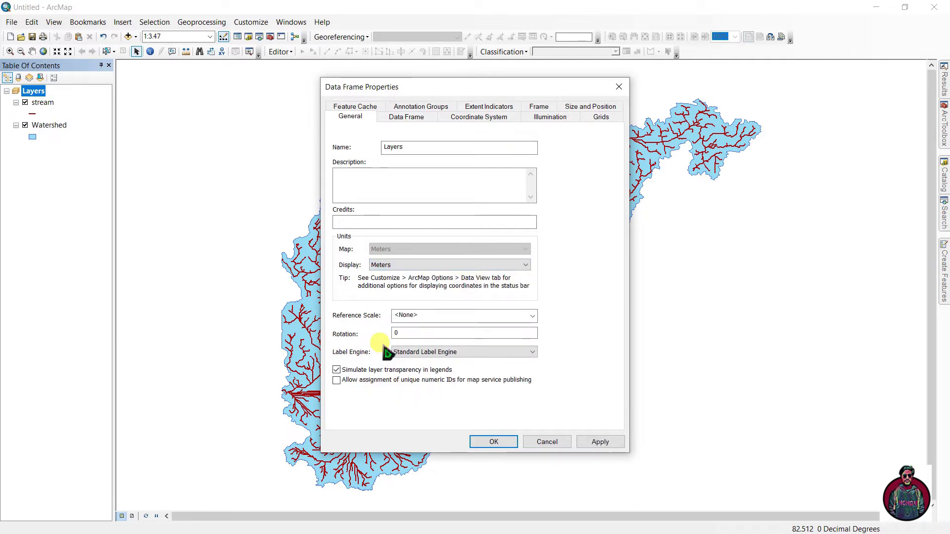
{"action": "left_click", "coordinate": [493, 442]}
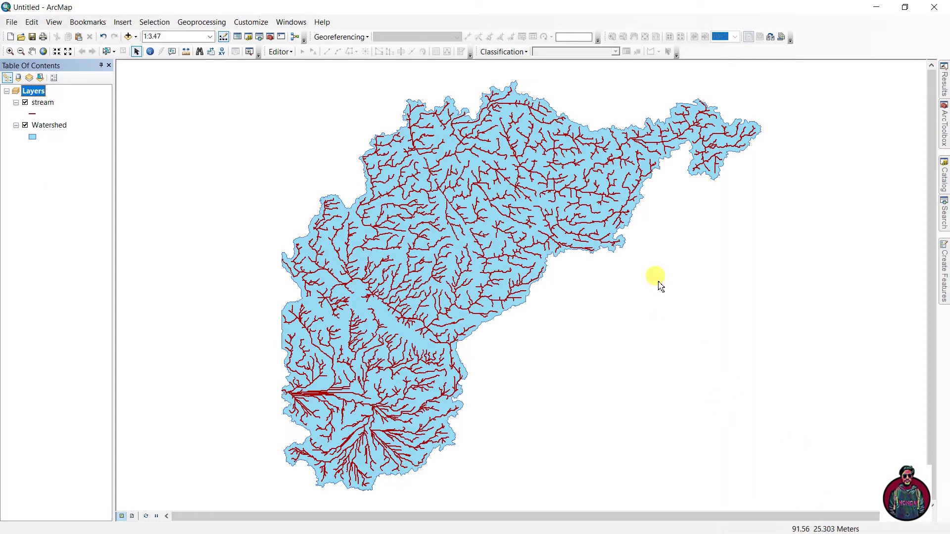
Add a Double field named Length to the stream attribute table
{"action": "left_click", "coordinate": [49, 107]}
{"action": "right_click", "coordinate": [54, 113]}
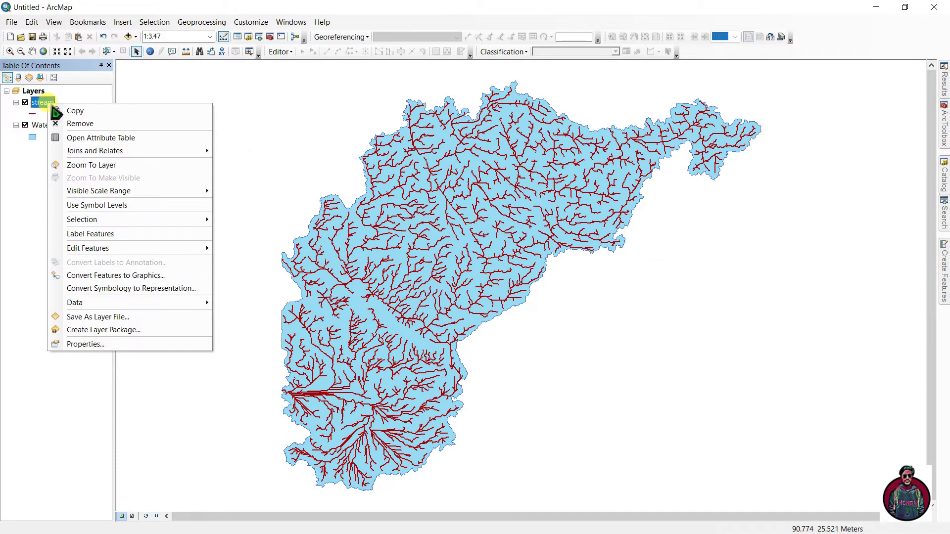
{"action": "left_click", "coordinate": [82, 139]}
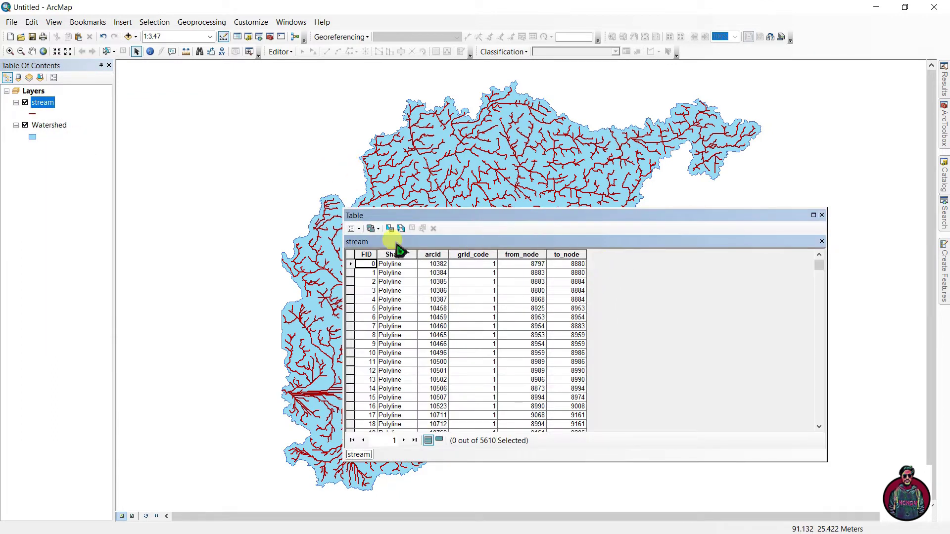
{"action": "left_click", "coordinate": [353, 229]}
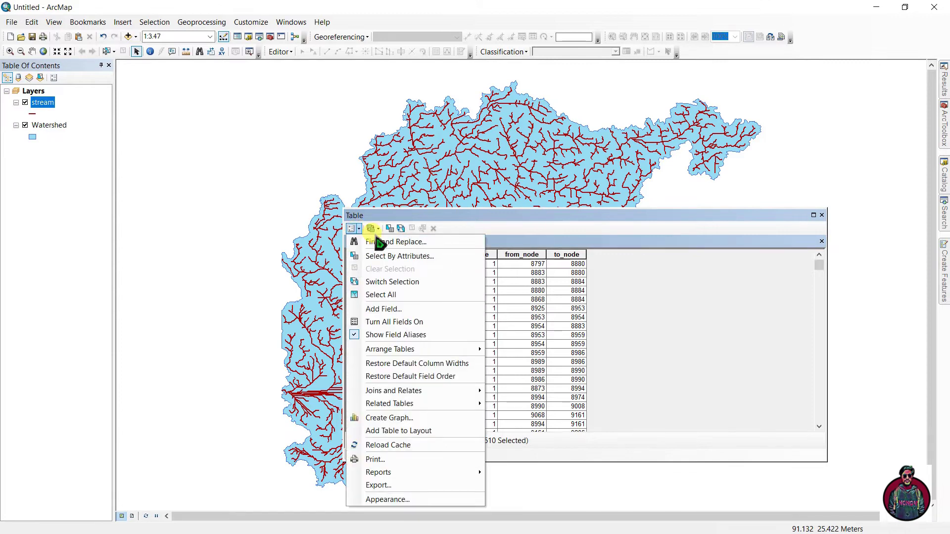
{"action": "left_click", "coordinate": [383, 309]}
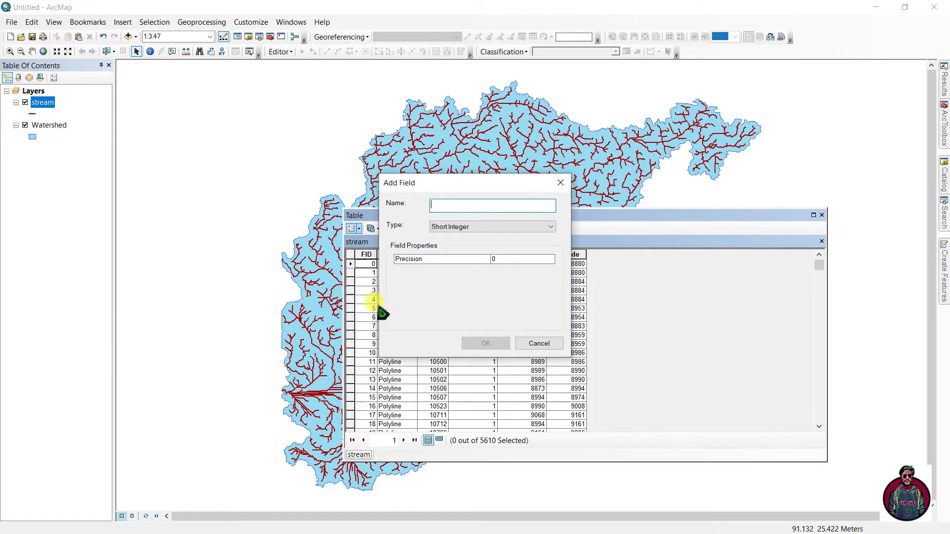
{"action": "type", "text": "Length"}
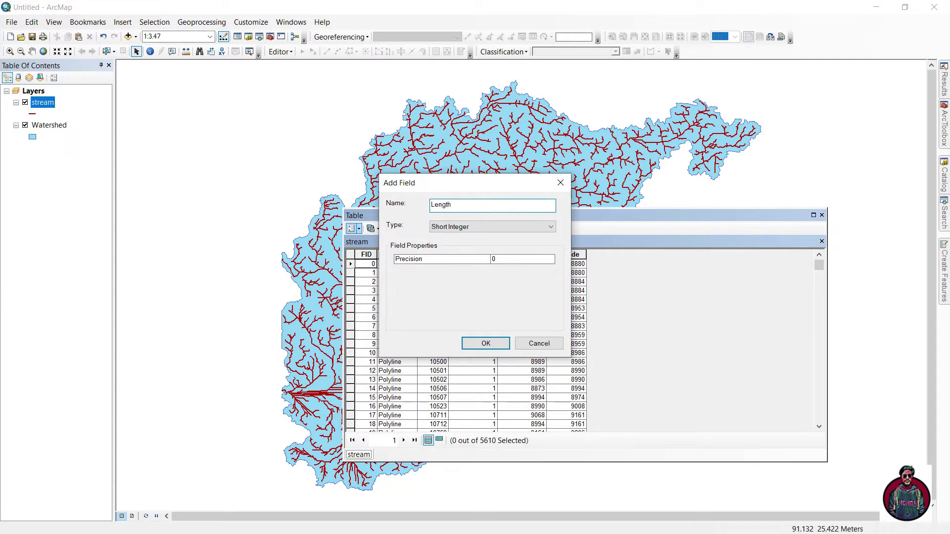
{"action": "left_click", "coordinate": [484, 228]}
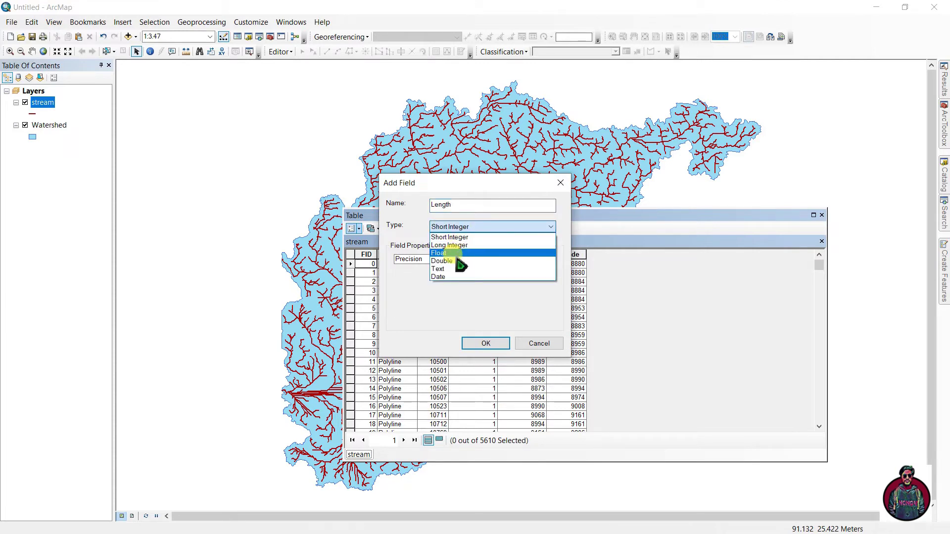
{"action": "left_click", "coordinate": [458, 261]}
{"action": "left_click", "coordinate": [486, 343]}
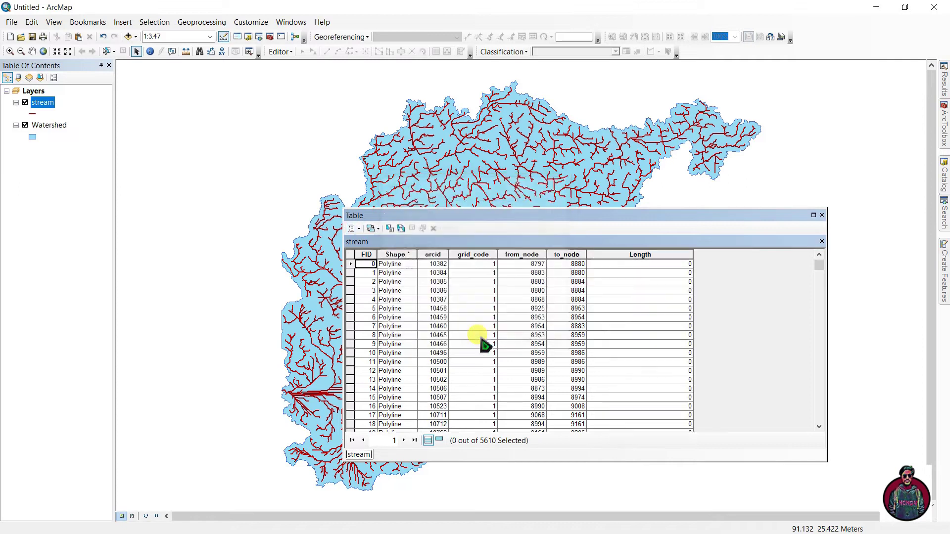
Calculate Length as each stream segment's geometry length in meters, then close the table
{"action": "left_click", "coordinate": [607, 253]}
{"action": "right_click", "coordinate": [609, 255]}
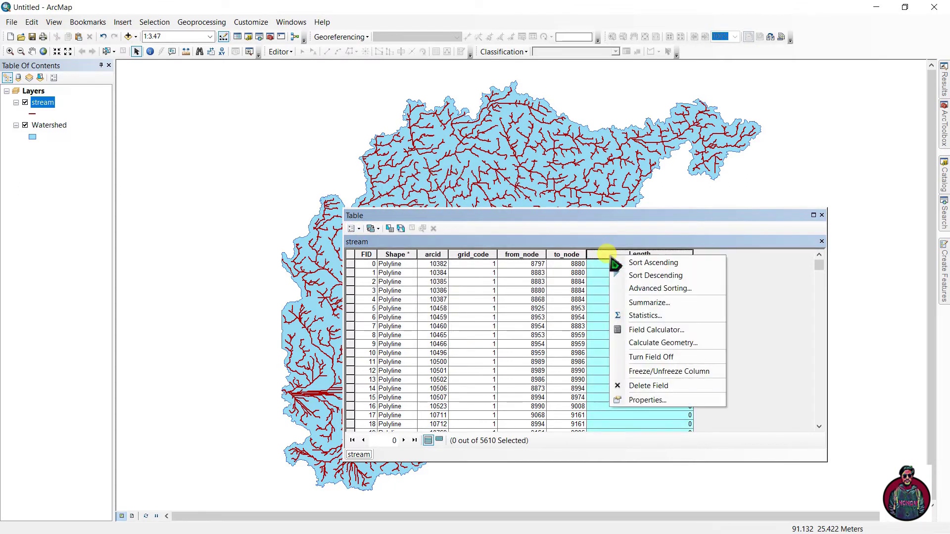
{"action": "left_click", "coordinate": [646, 344]}
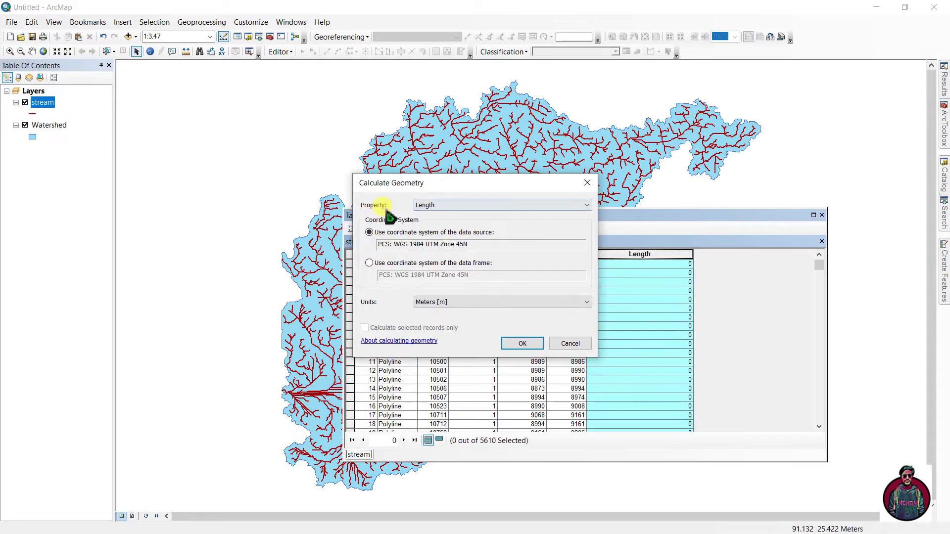
{"action": "left_click", "coordinate": [425, 205]}
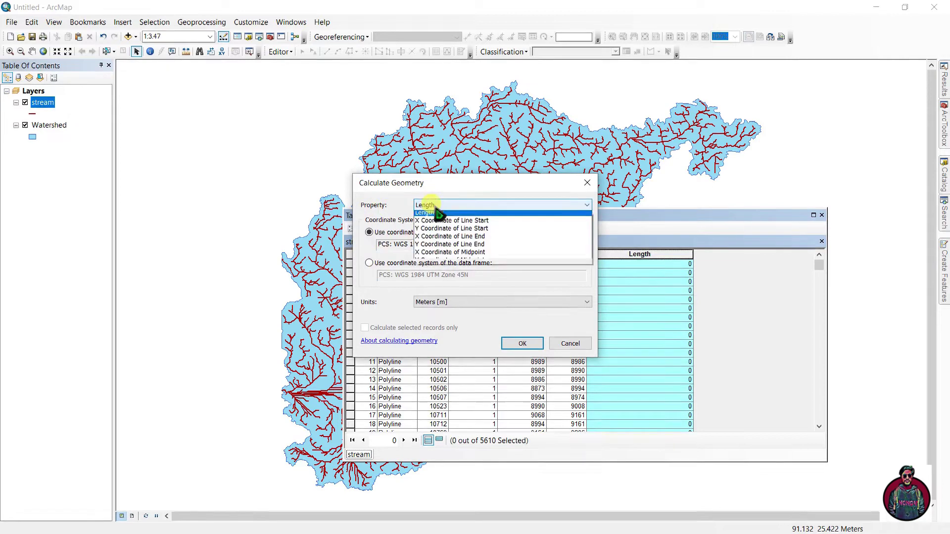
{"action": "left_click", "coordinate": [427, 216]}
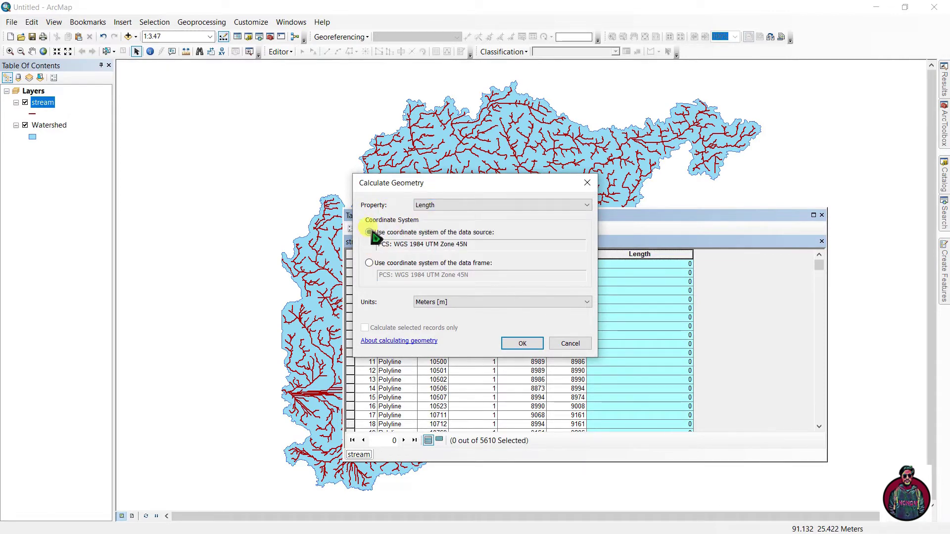
{"action": "left_click", "coordinate": [438, 304]}
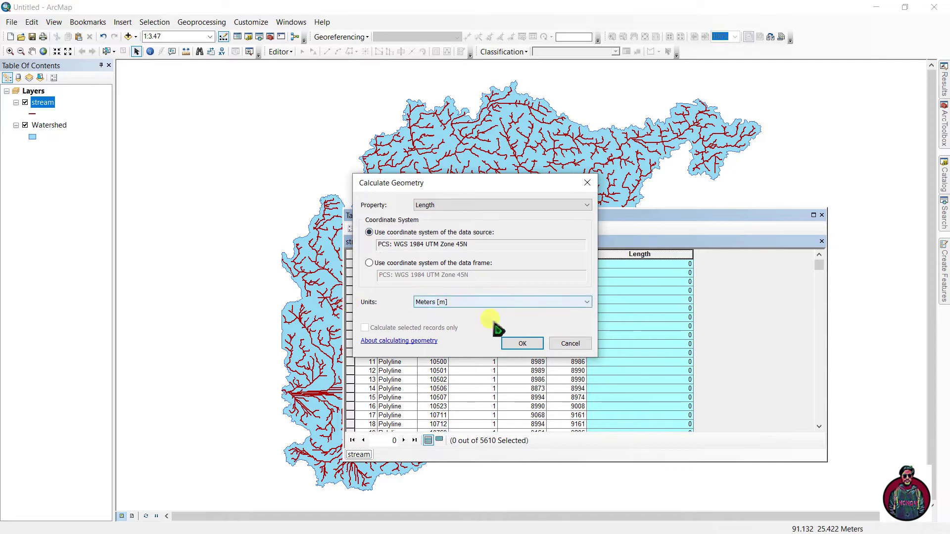
{"action": "left_click", "coordinate": [517, 346]}
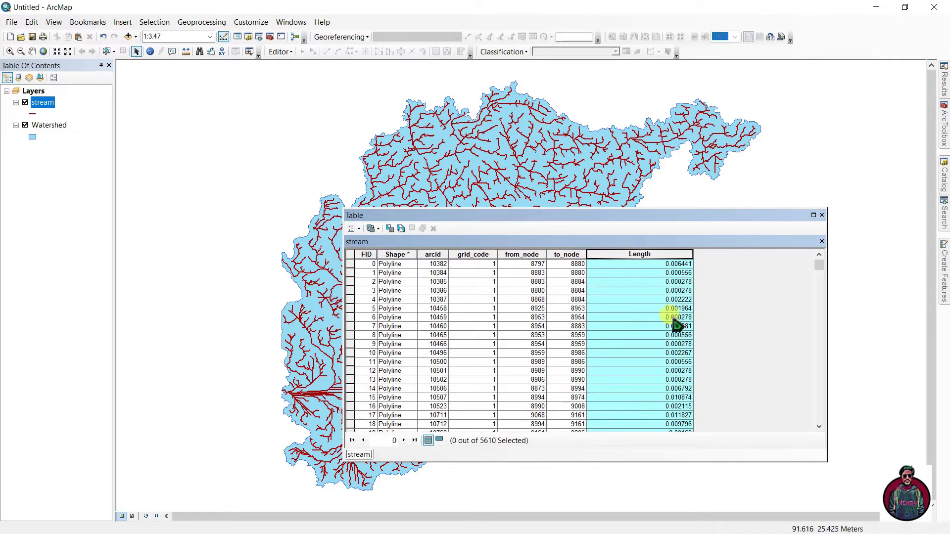
{"action": "left_click", "coordinate": [822, 216]}
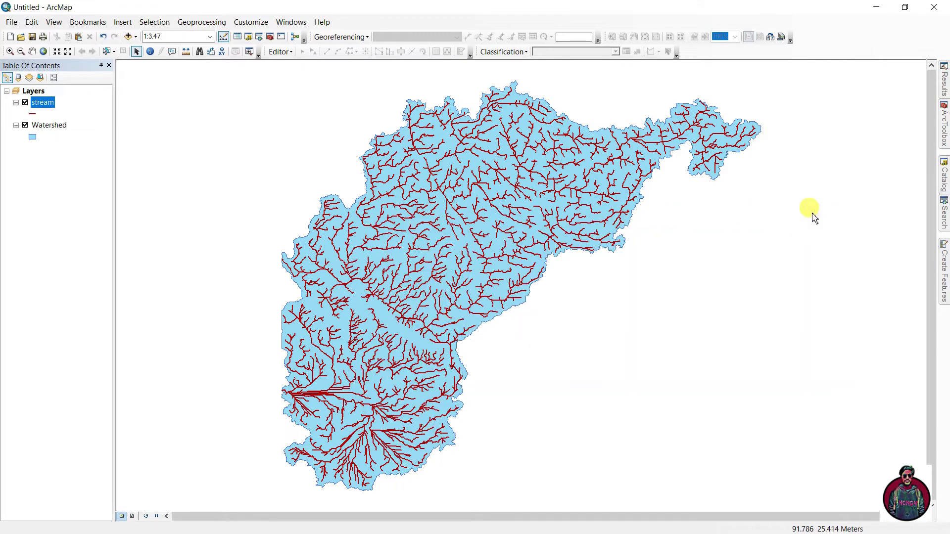
Add a Double field named Area to the Watershed attribute table
{"action": "right_click", "coordinate": [56, 127]}
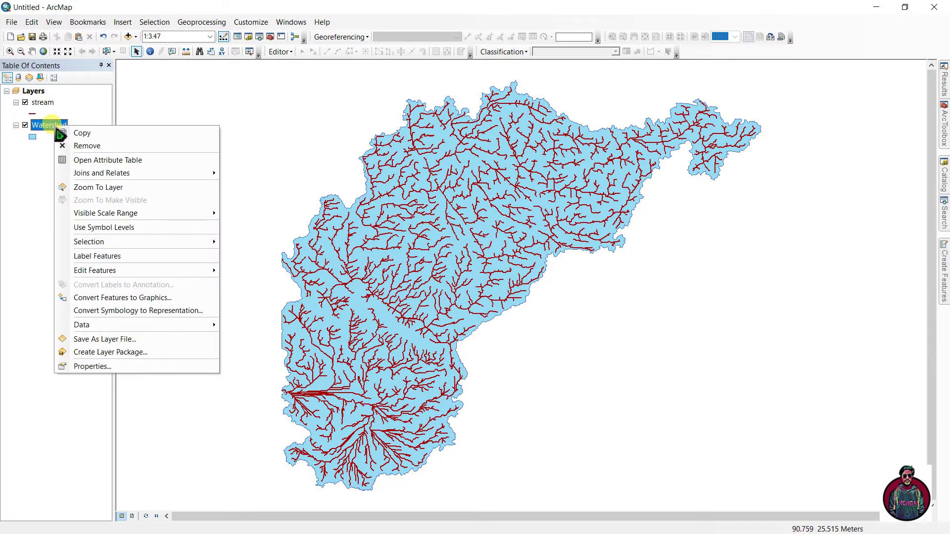
{"action": "left_click", "coordinate": [97, 163]}
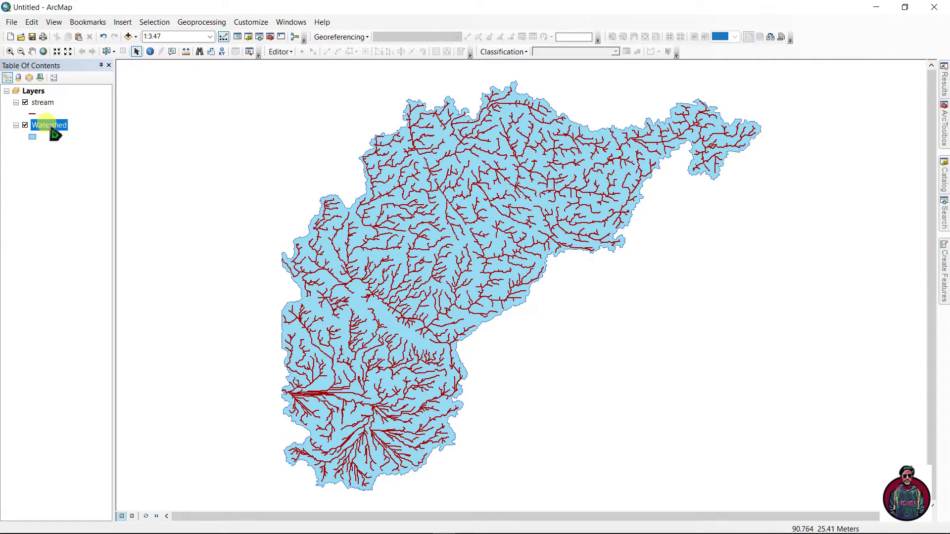
{"action": "right_click", "coordinate": [51, 129]}
{"action": "left_click", "coordinate": [80, 156]}
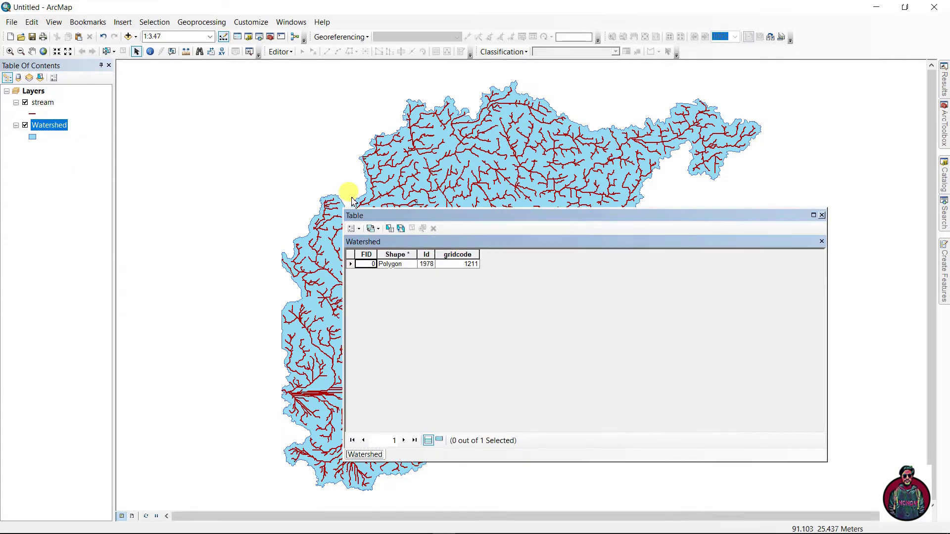
{"action": "left_click", "coordinate": [352, 228]}
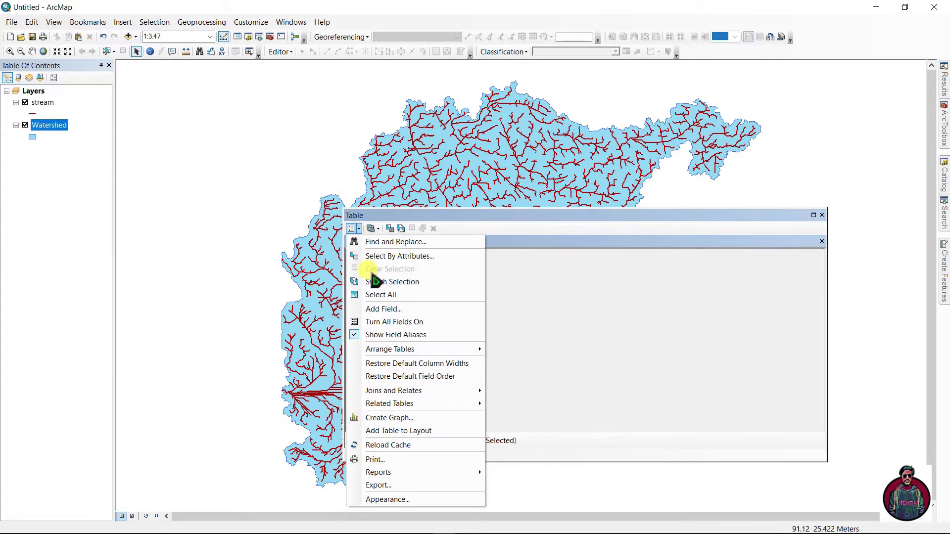
{"action": "left_click", "coordinate": [379, 309]}
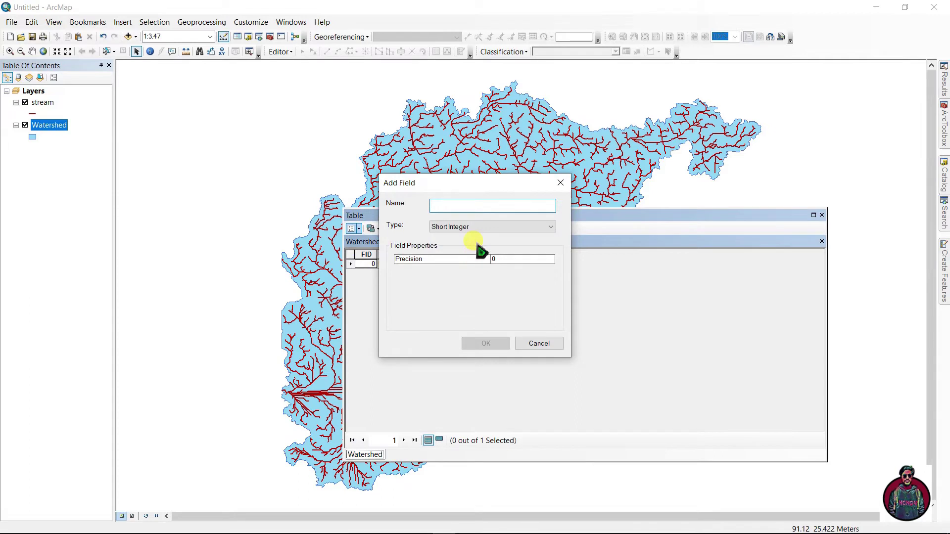
{"action": "type", "text": "Area"}
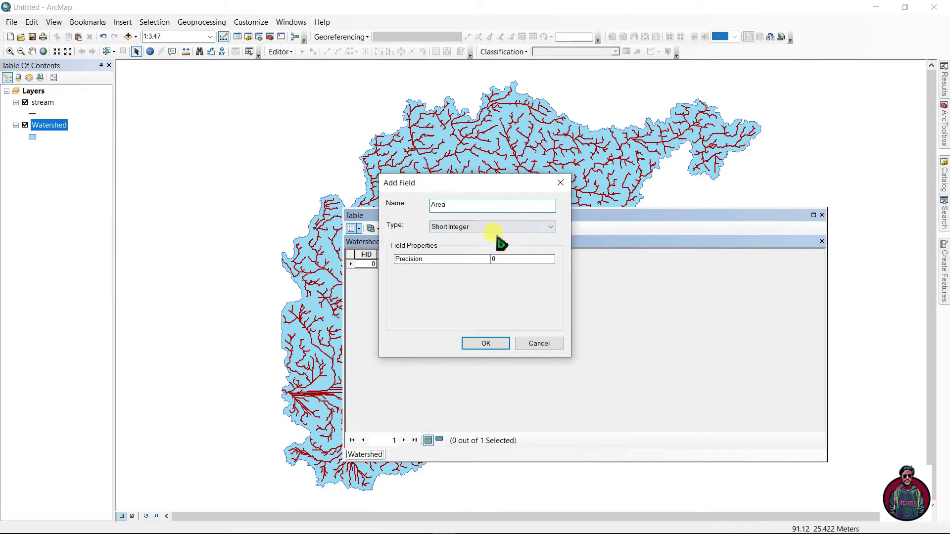
{"action": "left_click", "coordinate": [494, 228]}
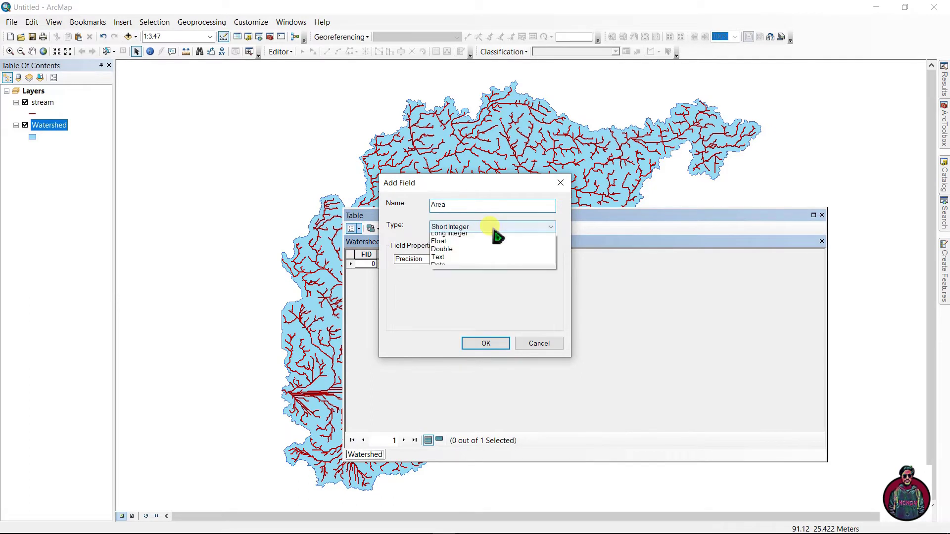
{"action": "left_click", "coordinate": [448, 261]}
{"action": "left_click", "coordinate": [485, 343]}
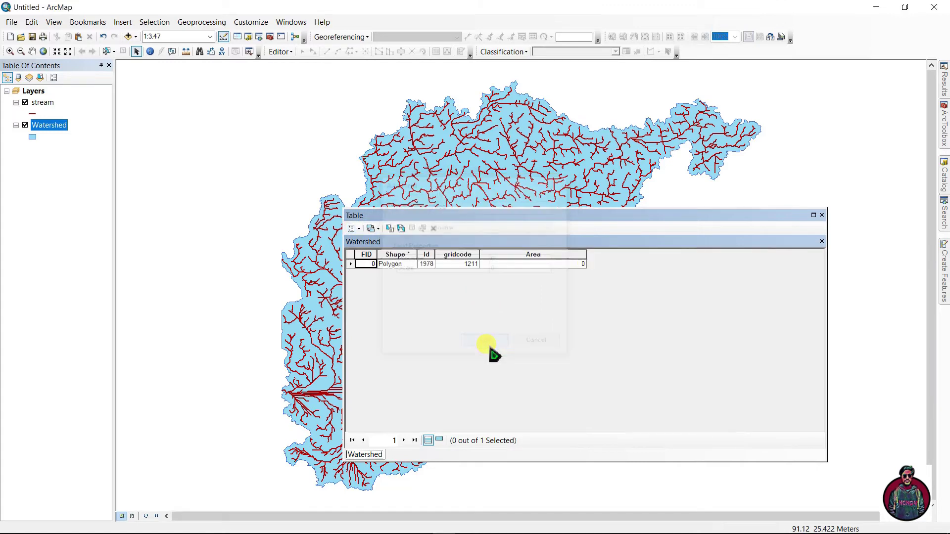
Calculate the watershed's Area geometry, giving 0.193167, and close the table
{"action": "right_click", "coordinate": [512, 254]}
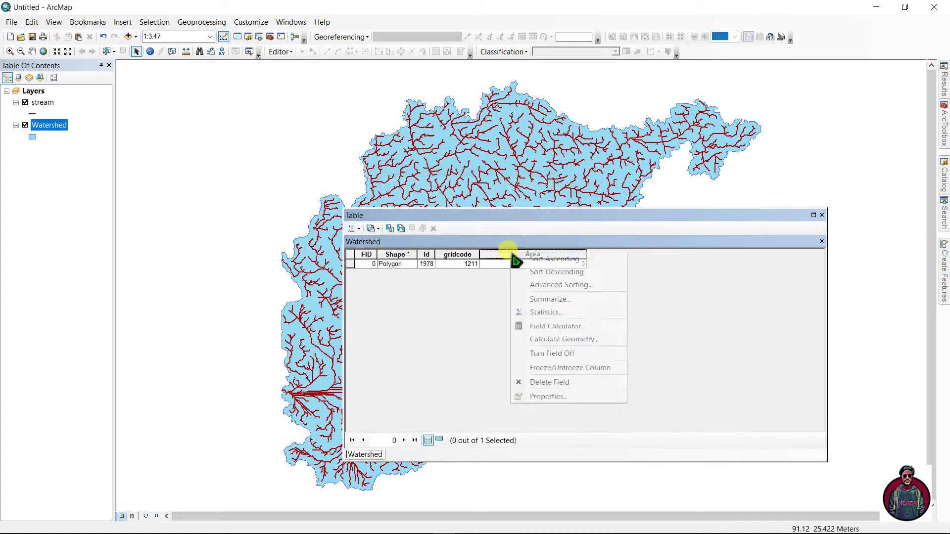
{"action": "left_click", "coordinate": [548, 340]}
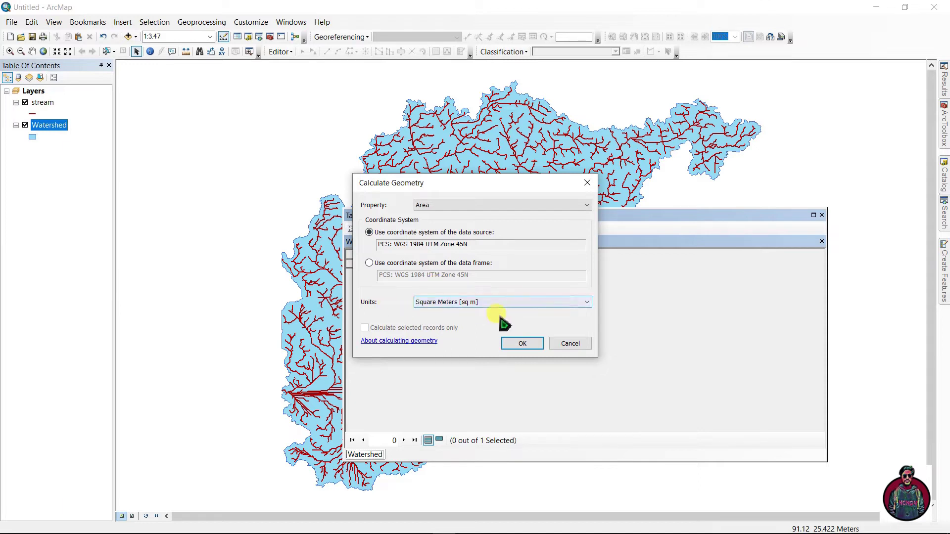
{"action": "left_click", "coordinate": [517, 346]}
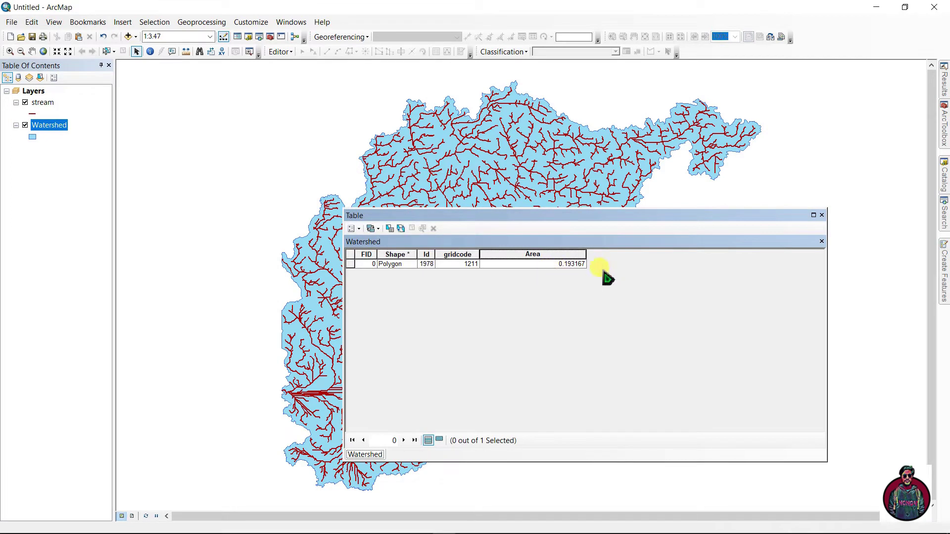
{"action": "left_click", "coordinate": [821, 216]}
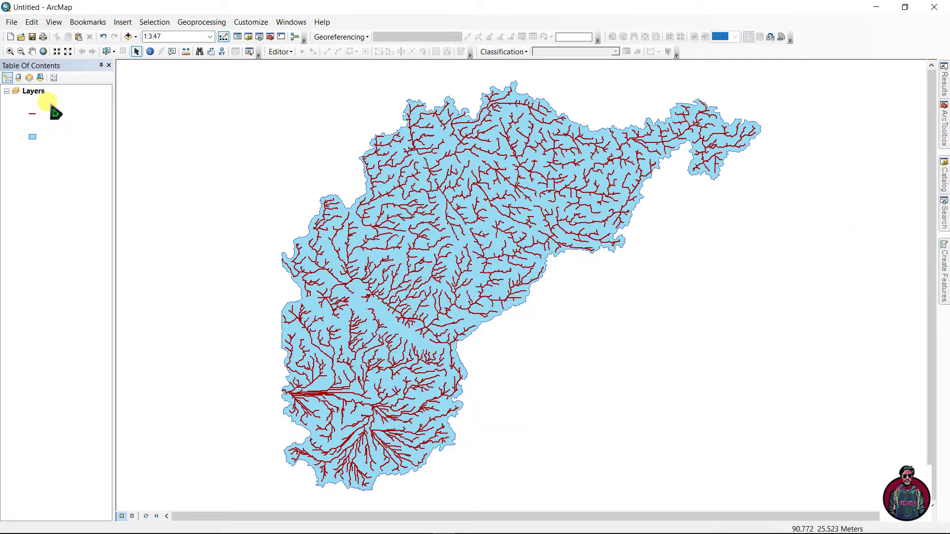
Copy the Sum 23.729052 from the stream Length field's statistics, then close the table
{"action": "right_click", "coordinate": [51, 104]}
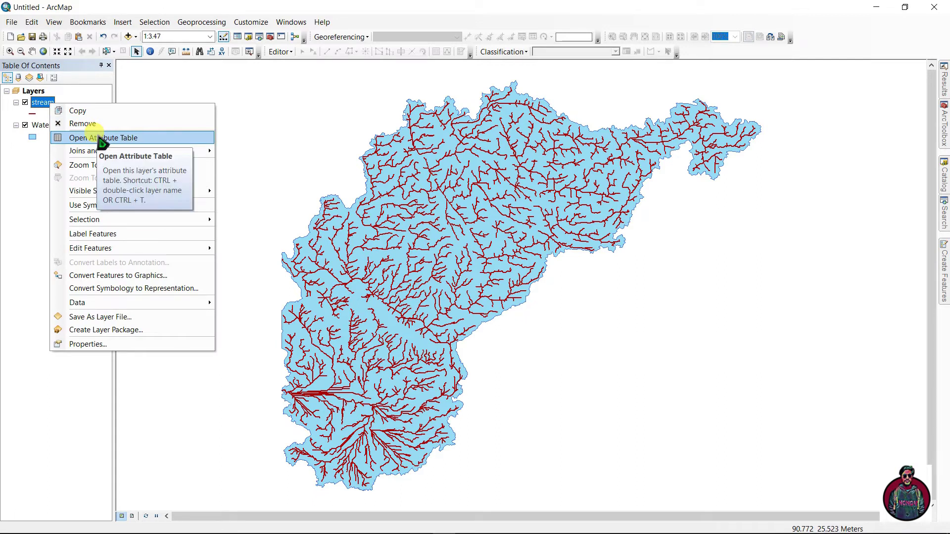
{"action": "left_click", "coordinate": [99, 138]}
{"action": "left_click", "coordinate": [626, 255]}
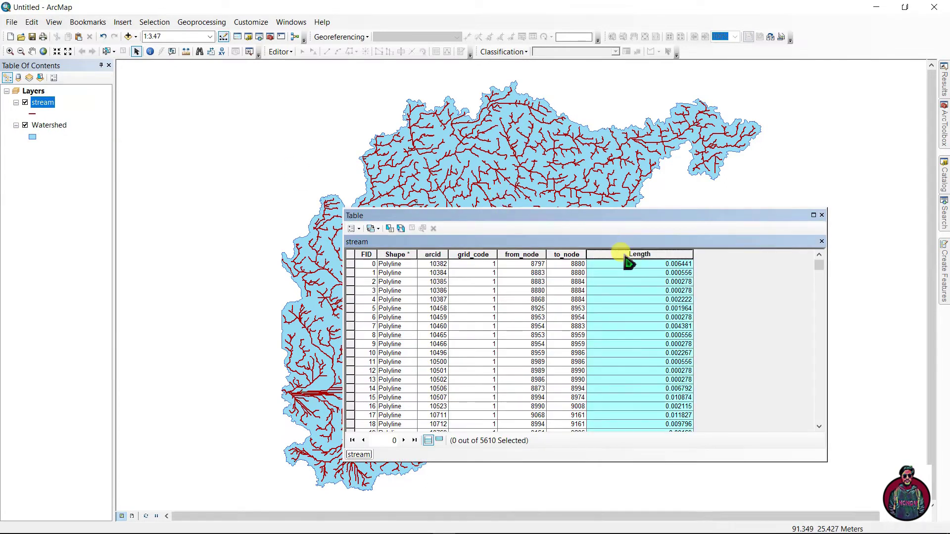
{"action": "right_click", "coordinate": [625, 256]}
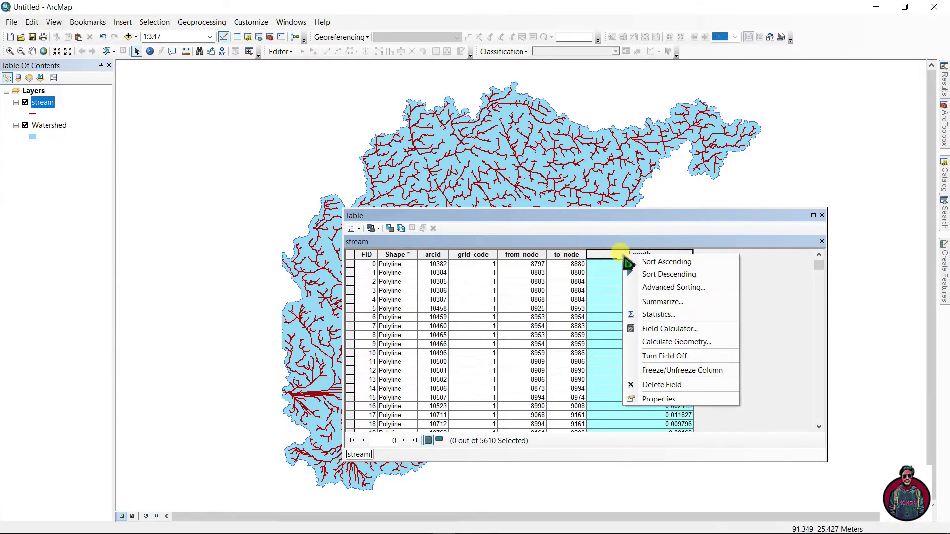
{"action": "left_click", "coordinate": [658, 316]}
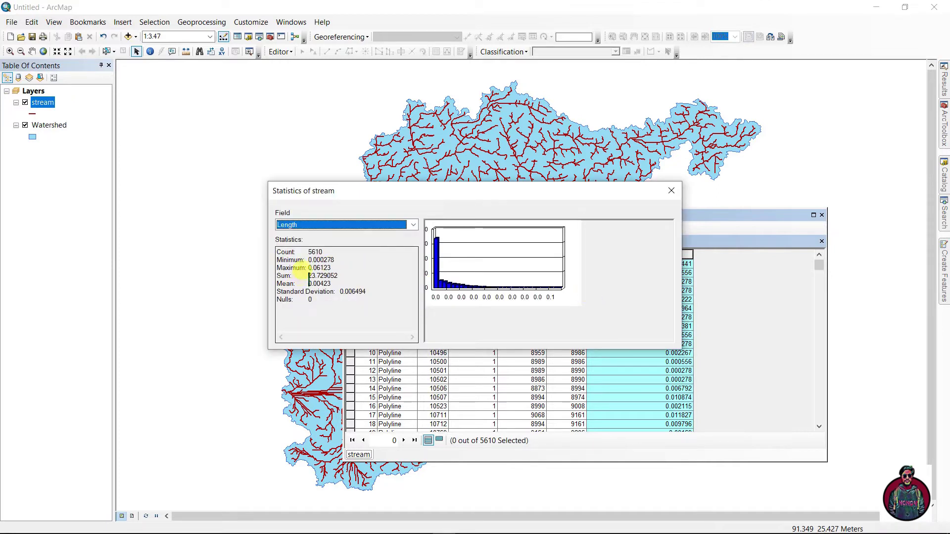
{"action": "left_click_drag", "start_coordinate": [309, 275], "coordinate": [323, 276]}
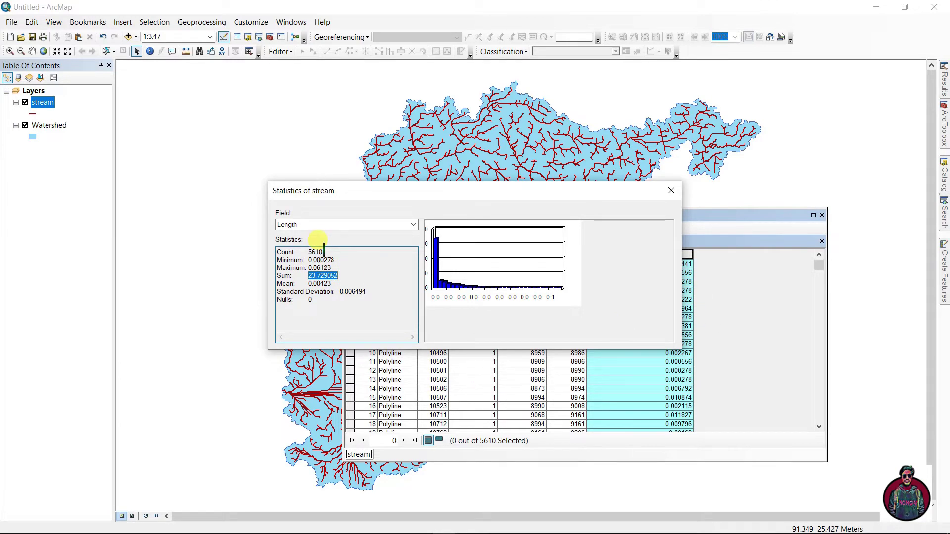
{"action": "right_click", "coordinate": [323, 276]}
{"action": "left_click", "coordinate": [346, 308]}
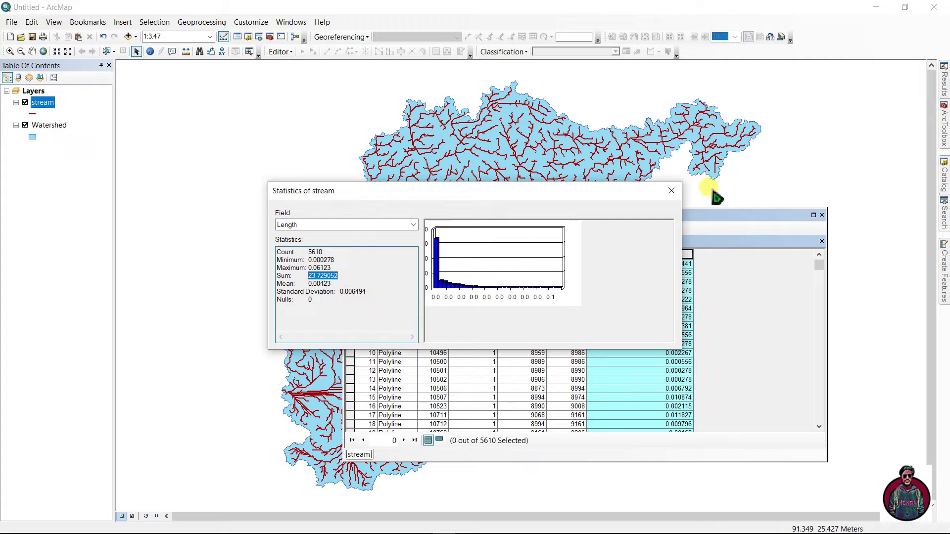
{"action": "left_click", "coordinate": [671, 190]}
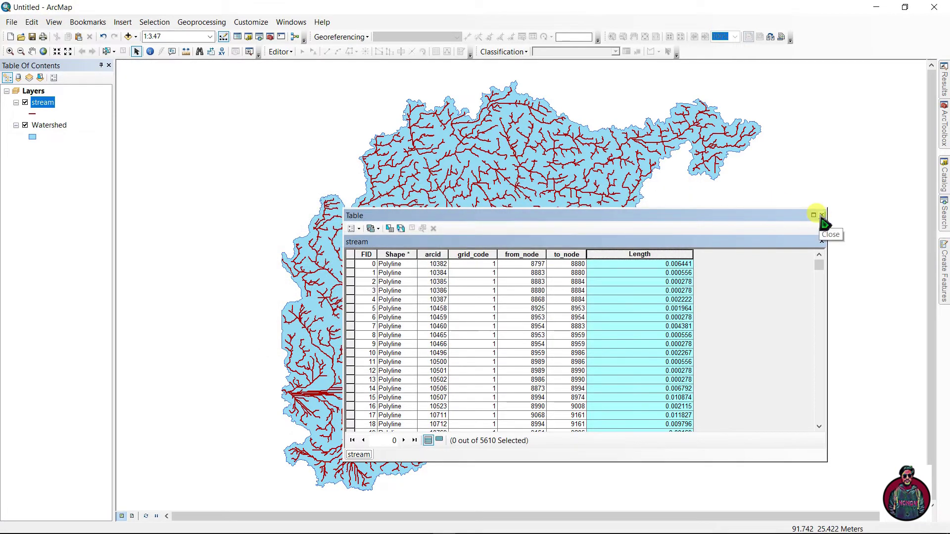
{"action": "left_click", "coordinate": [821, 216]}
Create a Float field SD in the Watershed table and launch Field Calculator on the SD column
{"action": "right_click", "coordinate": [50, 126]}
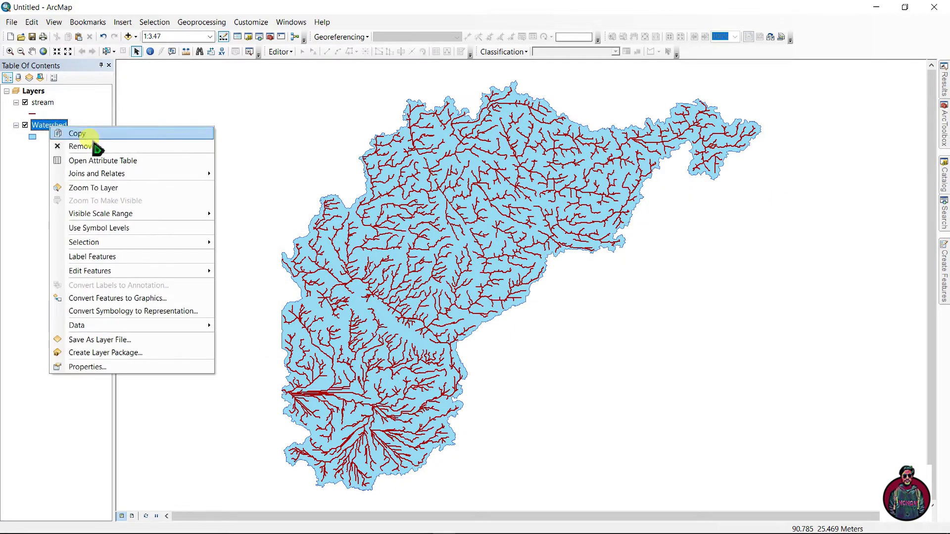
{"action": "left_click", "coordinate": [86, 164]}
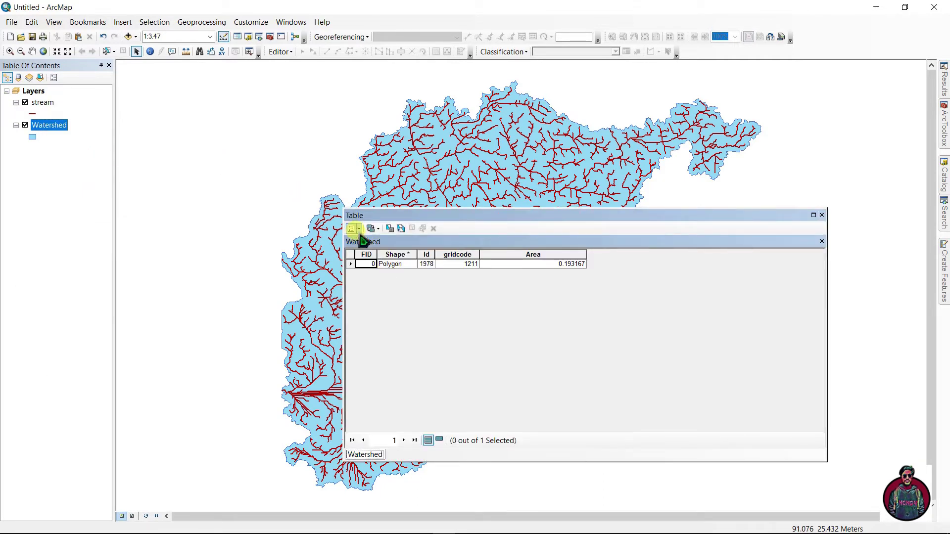
{"action": "left_click", "coordinate": [352, 229]}
{"action": "left_click", "coordinate": [374, 309]}
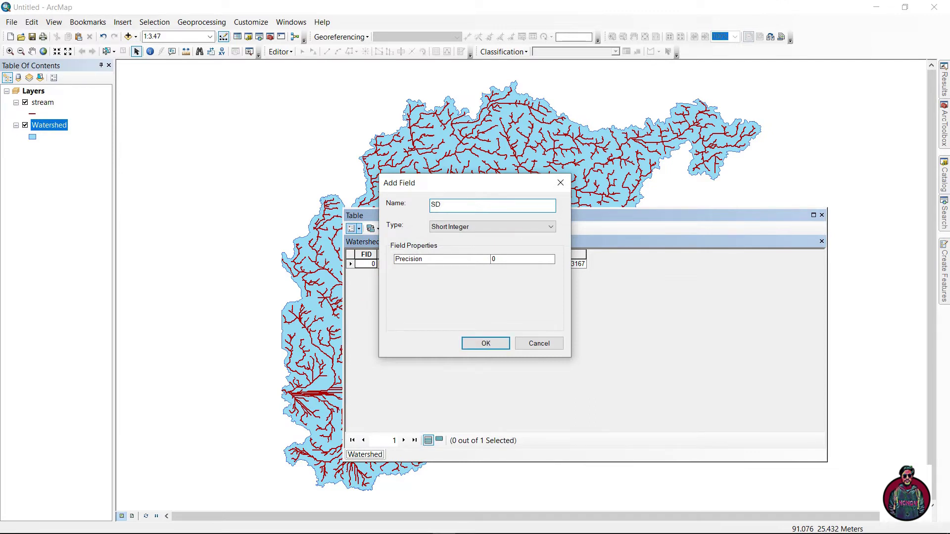
{"action": "left_click", "coordinate": [472, 228]}
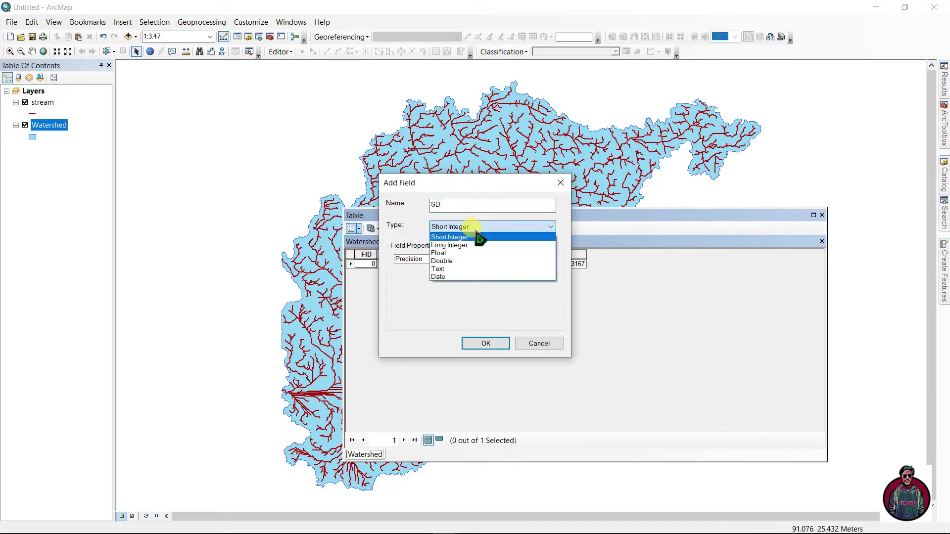
{"action": "left_click", "coordinate": [438, 252]}
{"action": "left_click", "coordinate": [485, 341]}
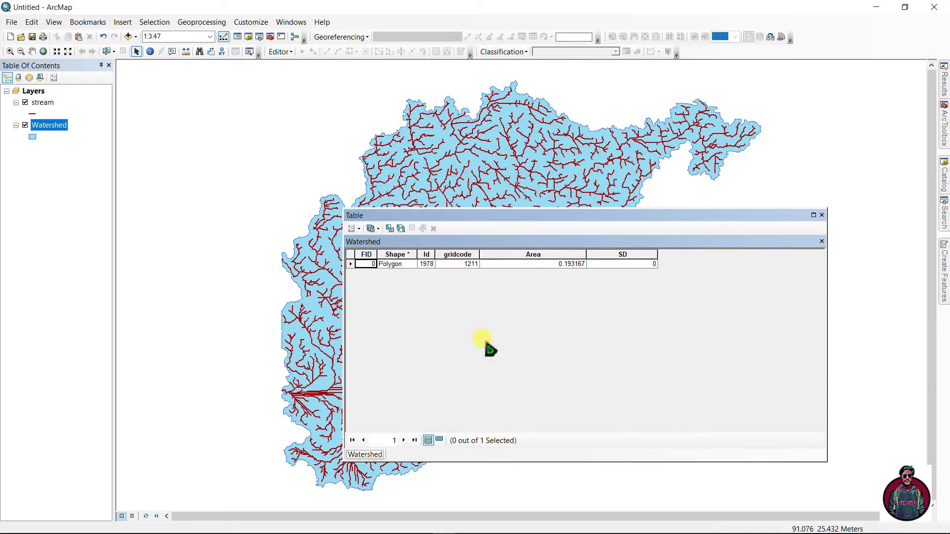
{"action": "right_click", "coordinate": [608, 254]}
{"action": "left_click", "coordinate": [653, 331]}
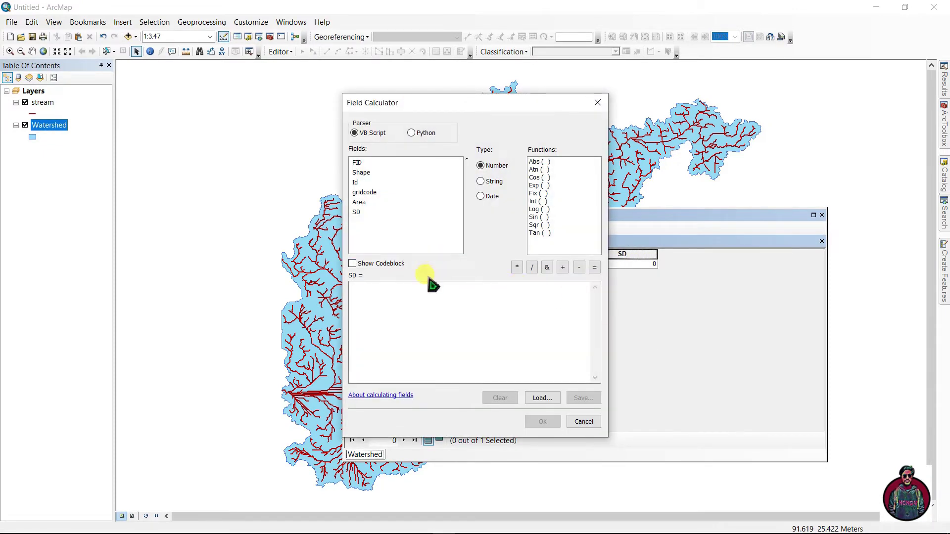
Calculate SD as 23.729052 / [Area], yielding a stream density of 122.842
{"action": "left_click", "coordinate": [363, 308]}
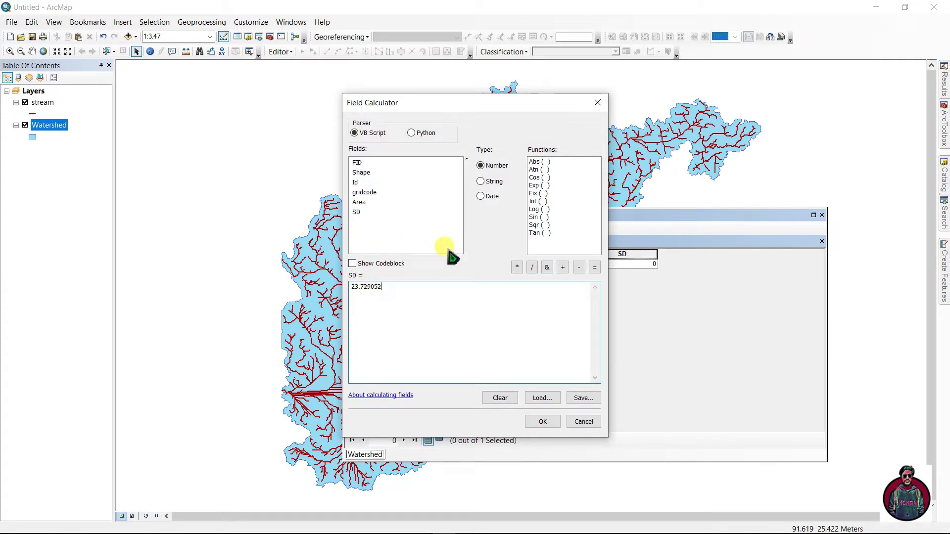
{"action": "left_click", "coordinate": [532, 268]}
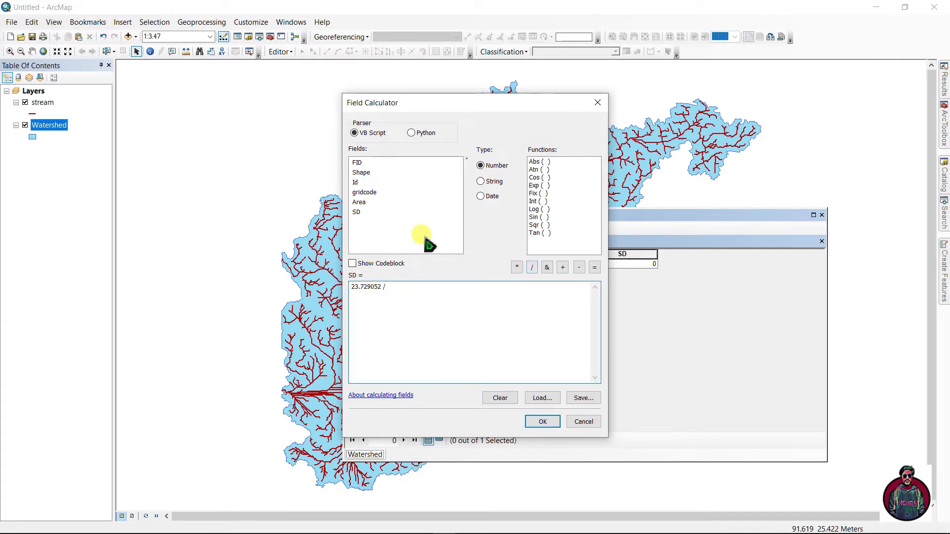
{"action": "double_click", "coordinate": [359, 203]}
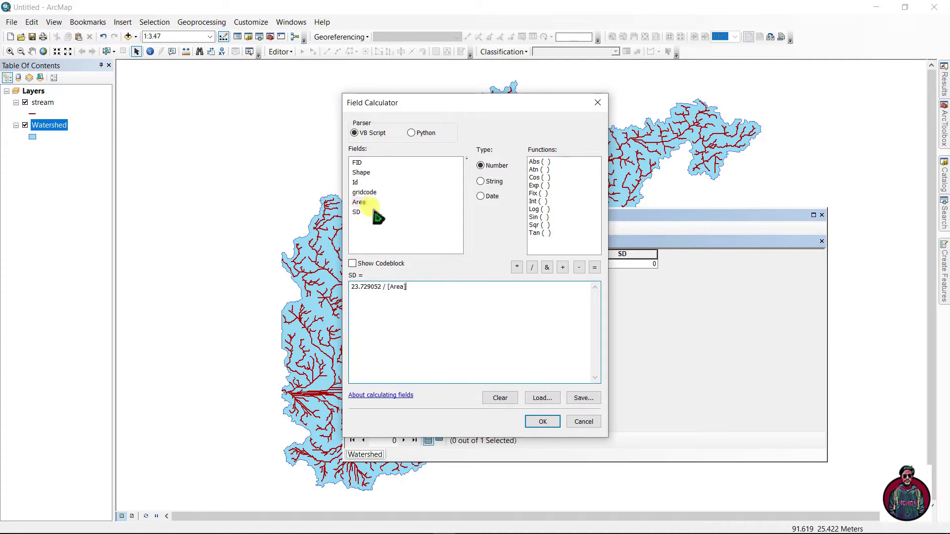
{"action": "left_click", "coordinate": [542, 423]}
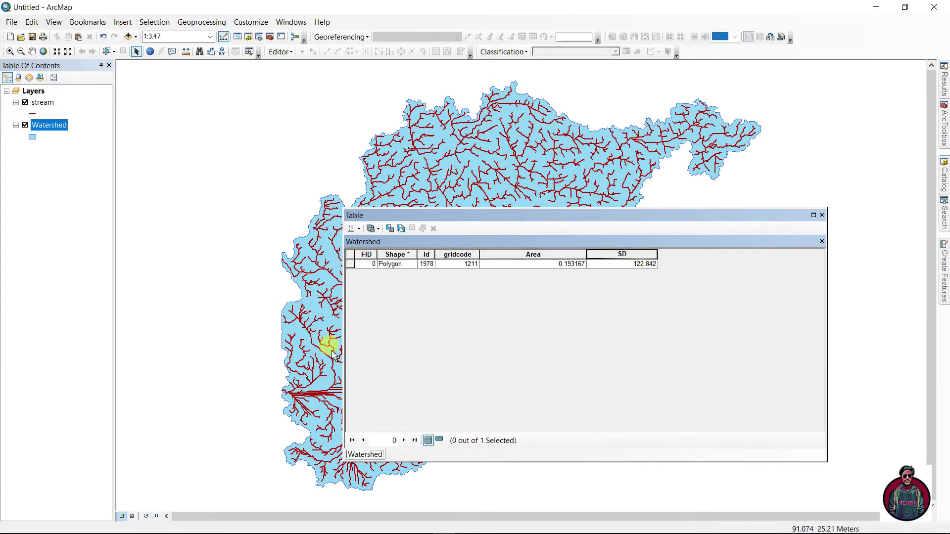
Close the Watershed table and open Spatial Analyst's Density > Line Density tool
{"action": "left_click", "coordinate": [822, 216]}
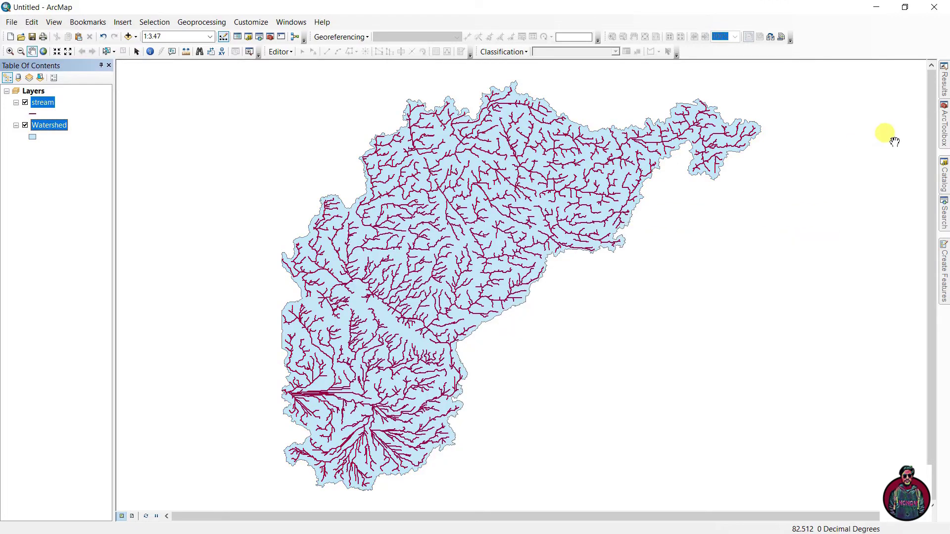
{"action": "left_click", "coordinate": [944, 127]}
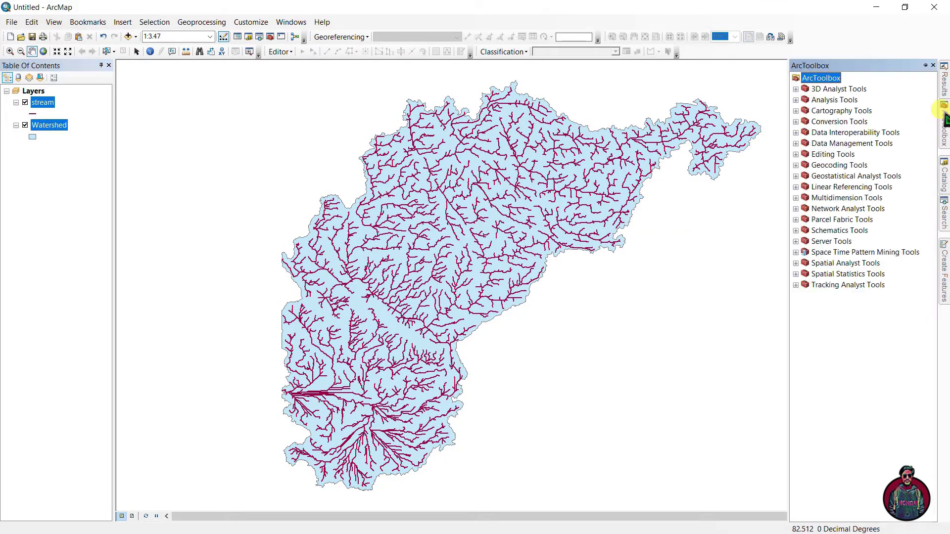
{"action": "double_click", "coordinate": [821, 263]}
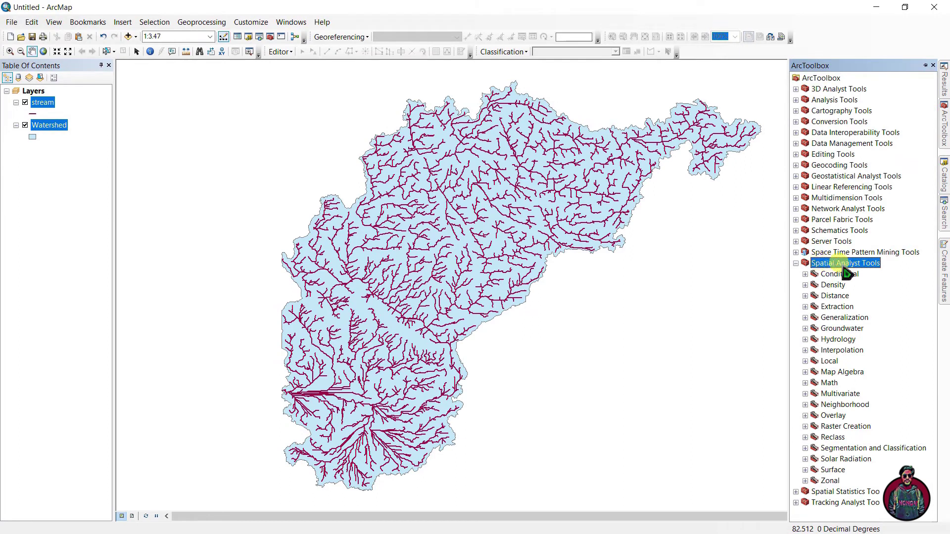
{"action": "double_click", "coordinate": [833, 285]}
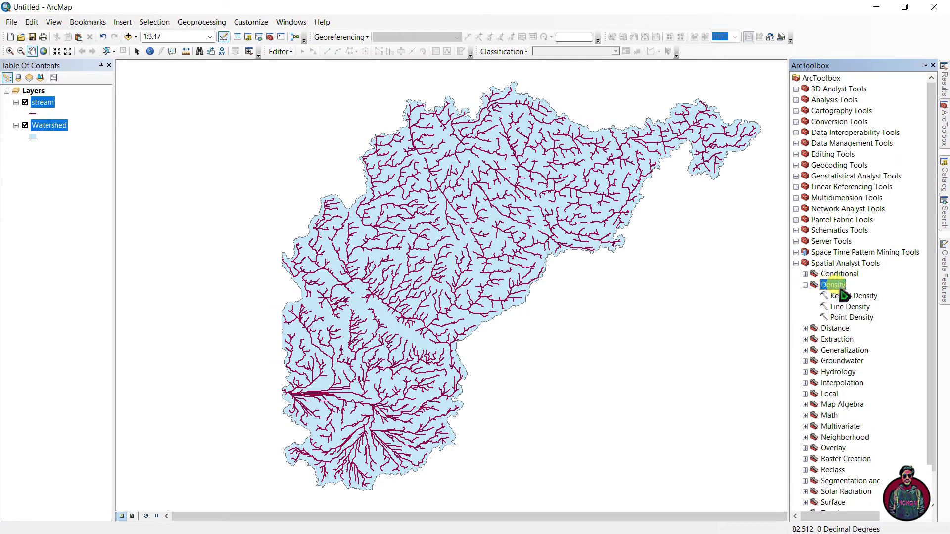
{"action": "double_click", "coordinate": [851, 307]}
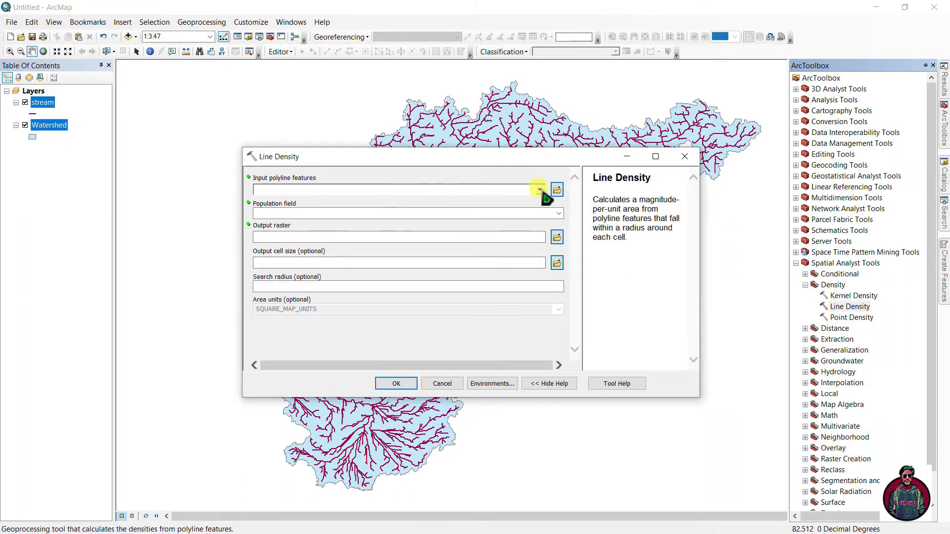
Set stream as the input polylines and grid_code as the population field
{"action": "left_click", "coordinate": [539, 190]}
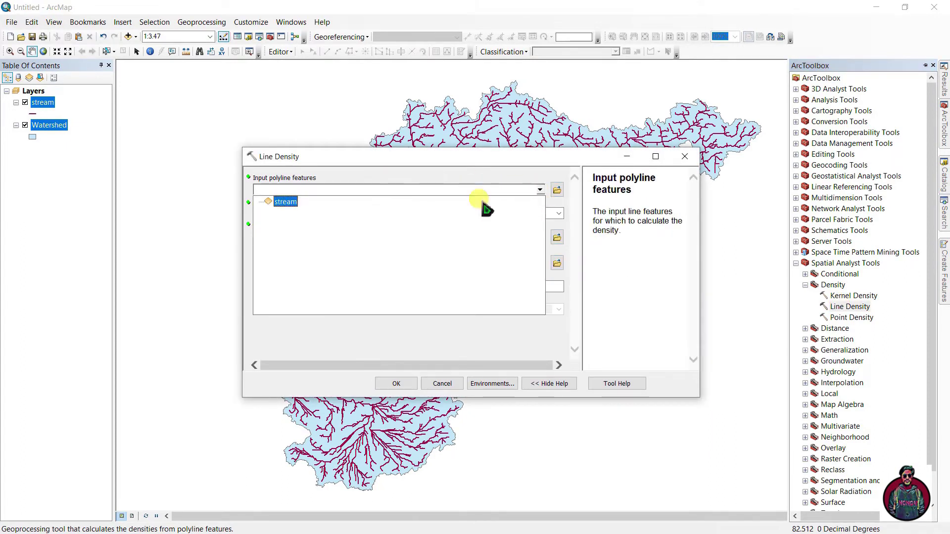
{"action": "left_click", "coordinate": [292, 210]}
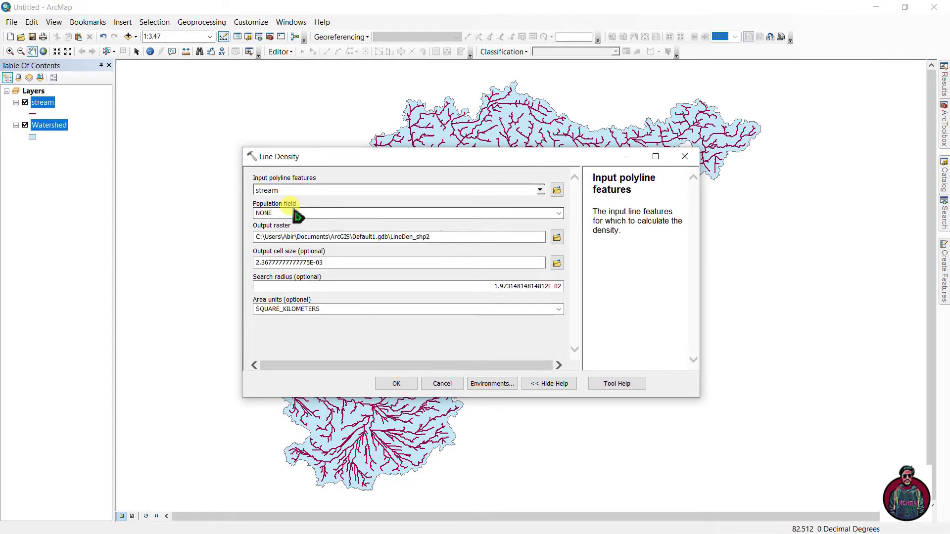
{"action": "left_click", "coordinate": [559, 214]}
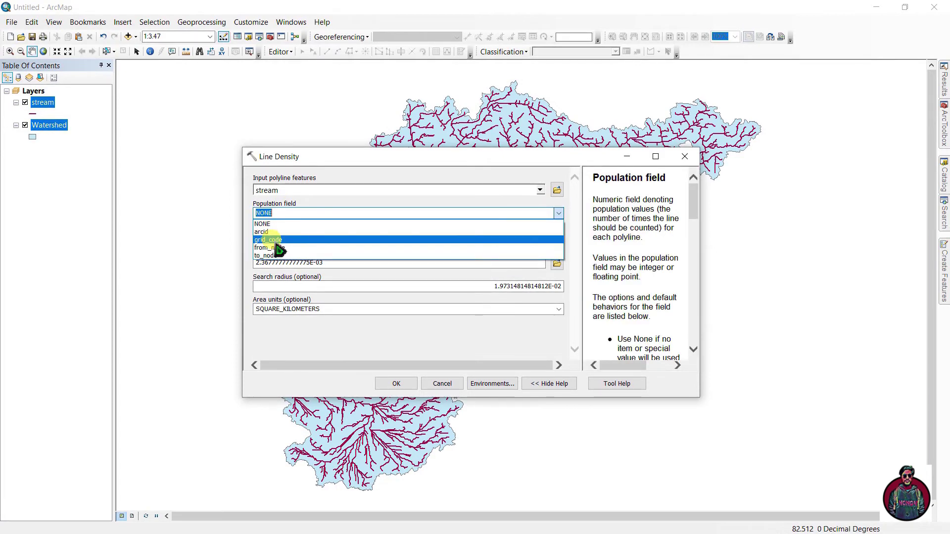
{"action": "left_click", "coordinate": [269, 240]}
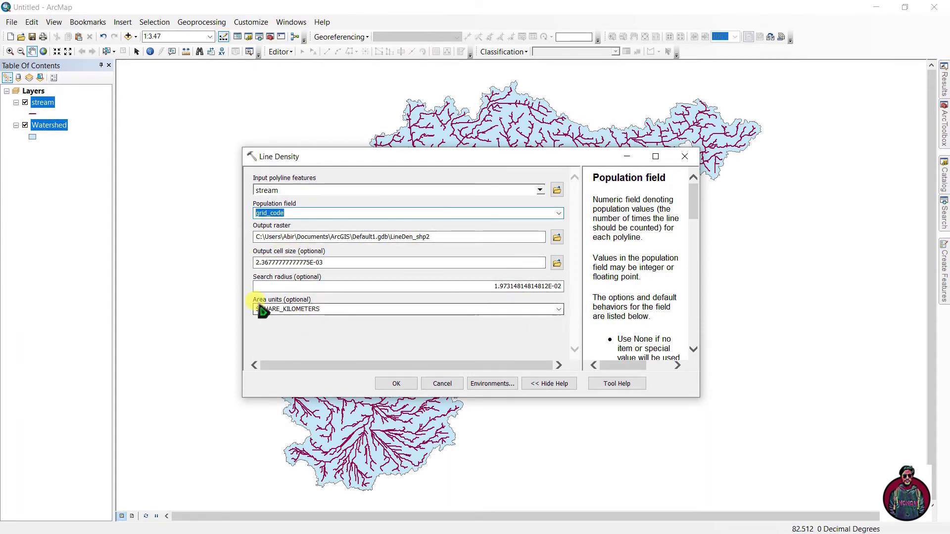
Set Watershed as mask and Minimum of Inputs cell size, then run Line Density to create LineDen_shp2
{"action": "left_click", "coordinate": [494, 386]}
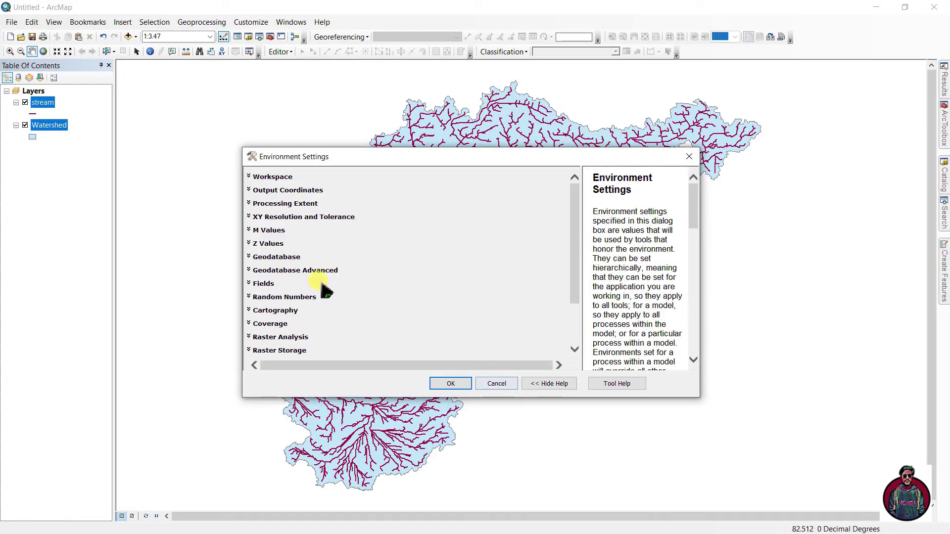
{"action": "scroll", "coordinate": [301, 279], "scroll_direction": "down", "scroll_amount": 2}
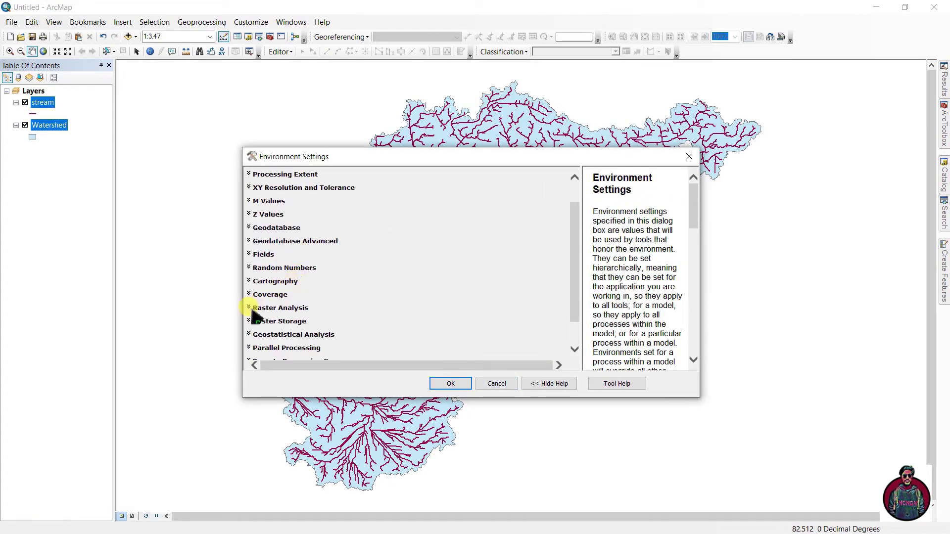
{"action": "left_click", "coordinate": [253, 311]}
{"action": "scroll", "coordinate": [359, 341], "scroll_direction": "down", "scroll_amount": 2}
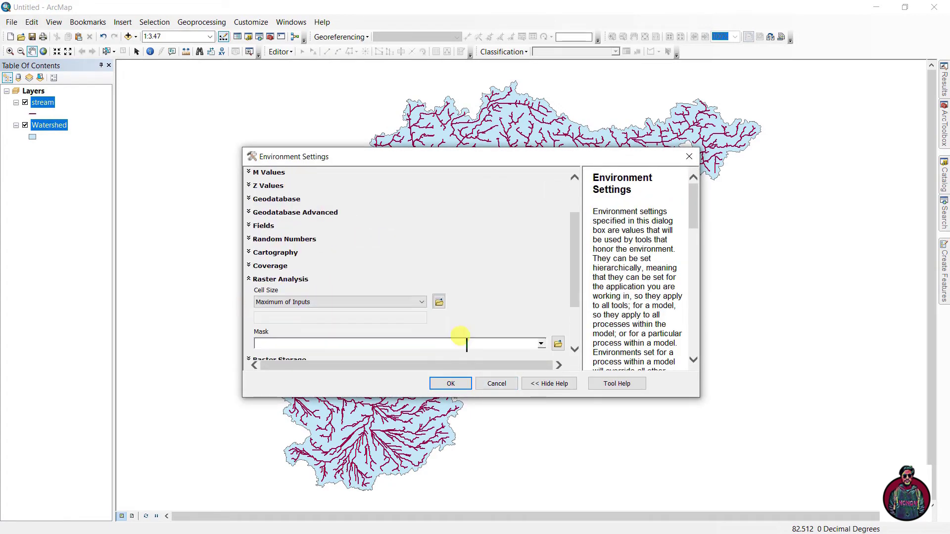
{"action": "left_click", "coordinate": [540, 343]}
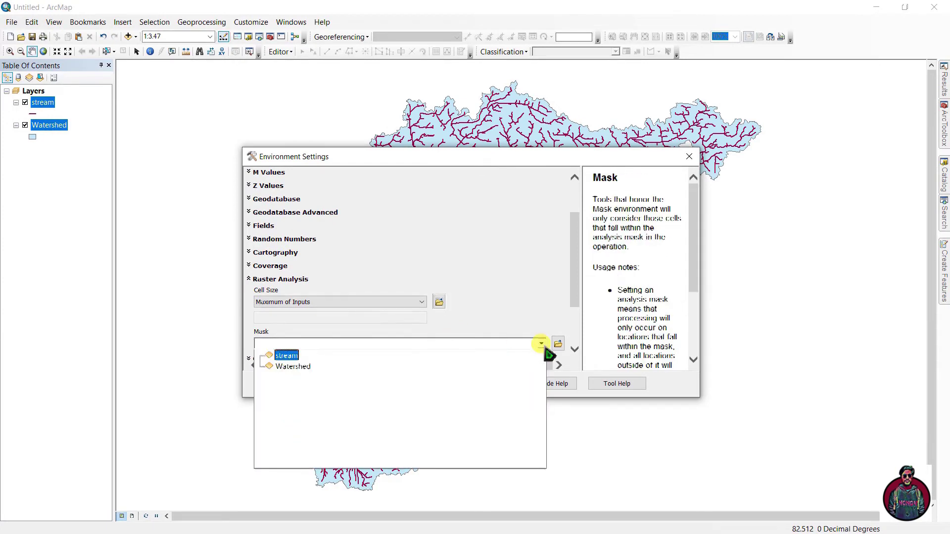
{"action": "left_click", "coordinate": [285, 368]}
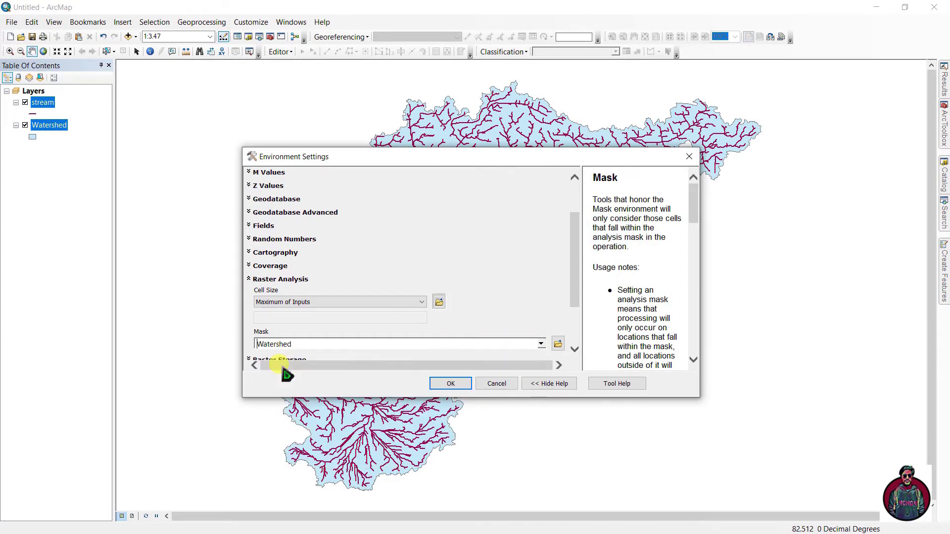
{"action": "left_click", "coordinate": [420, 302]}
{"action": "left_click", "coordinate": [297, 320]}
{"action": "left_click", "coordinate": [451, 384]}
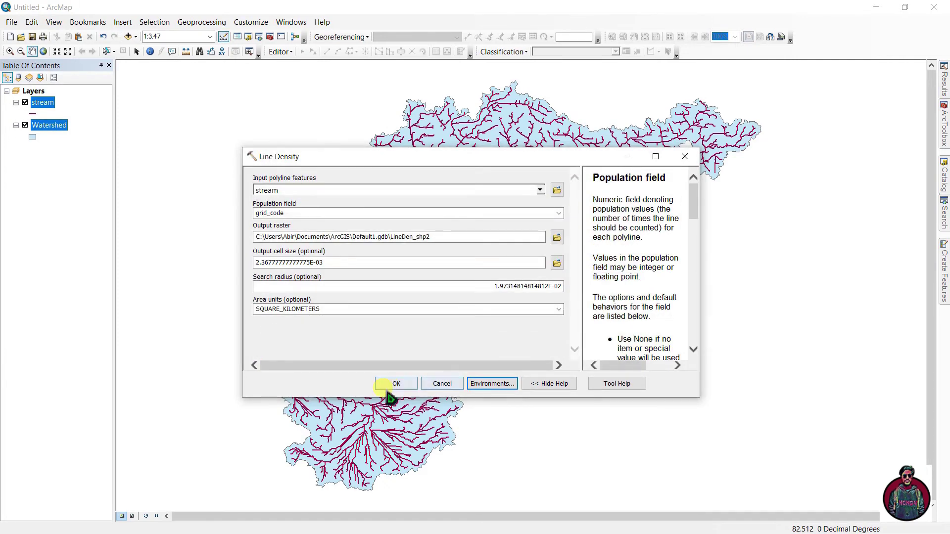
{"action": "left_click", "coordinate": [391, 386]}
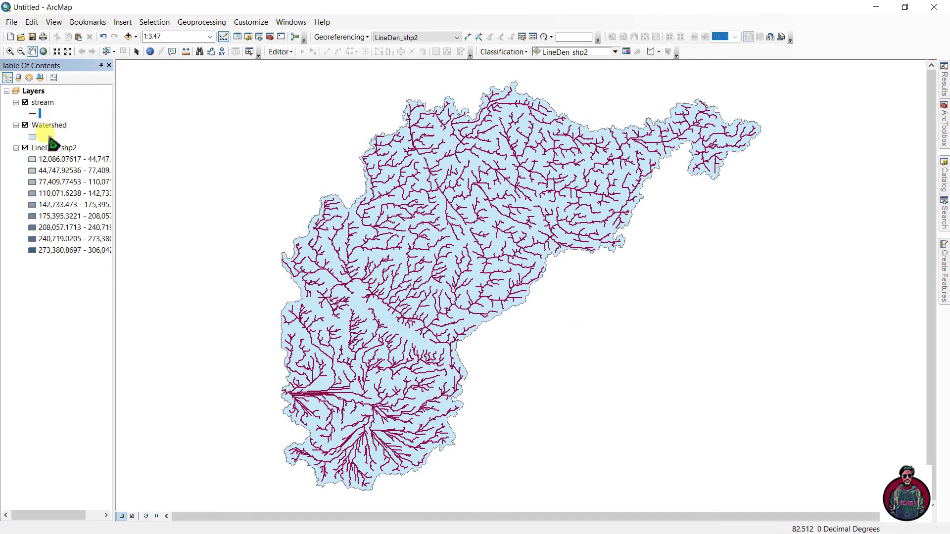
Move Watershed below LineDen_shp2 and draw streams with the thin black Arterial Street style
{"action": "left_click_drag", "start_coordinate": [47, 125], "coordinate": [59, 281]}
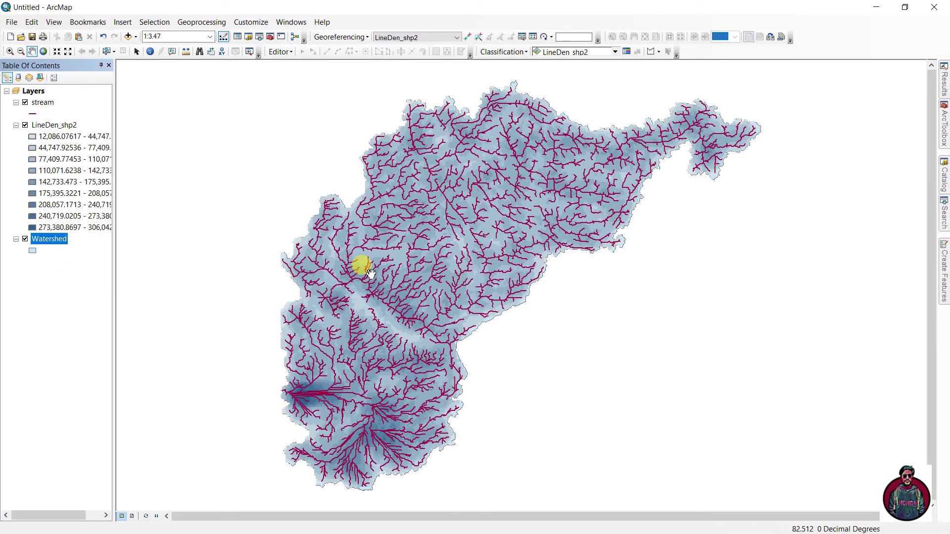
{"action": "left_click_drag", "start_coordinate": [36, 111], "coordinate": [37, 122]}
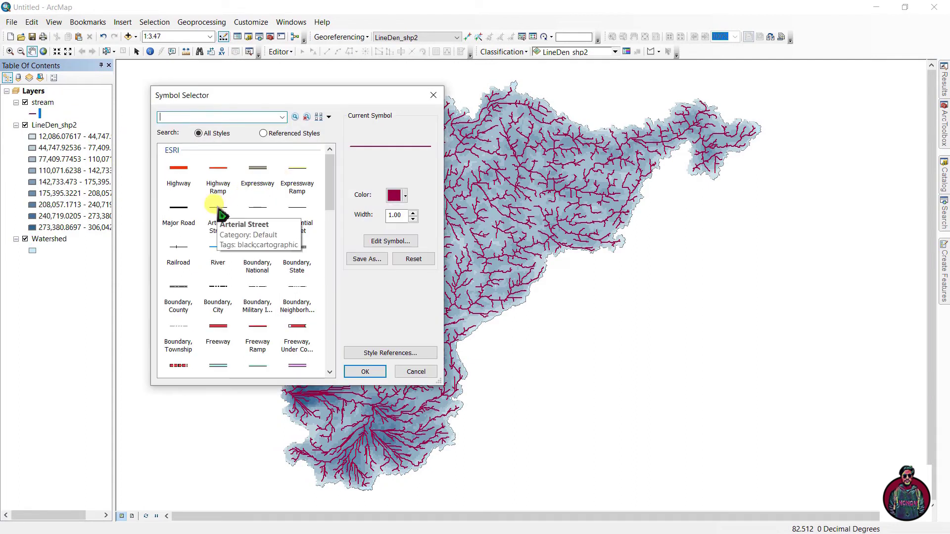
{"action": "left_click", "coordinate": [218, 207]}
{"action": "left_click", "coordinate": [364, 372]}
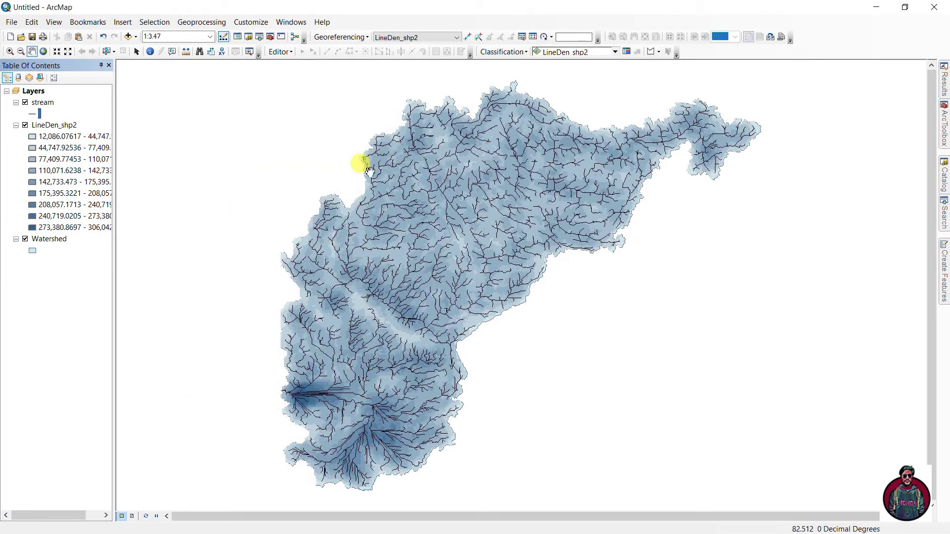
{"action": "left_click", "coordinate": [62, 124]}
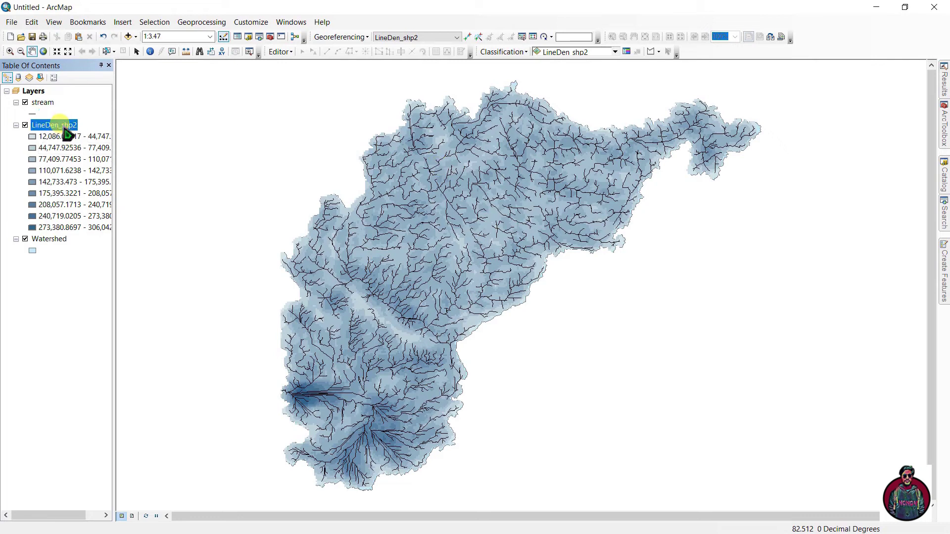
Classify LineDen_shp2 into 5 classes using the Equal Interval method
{"action": "right_click", "coordinate": [64, 129]}
{"action": "left_click", "coordinate": [107, 296]}
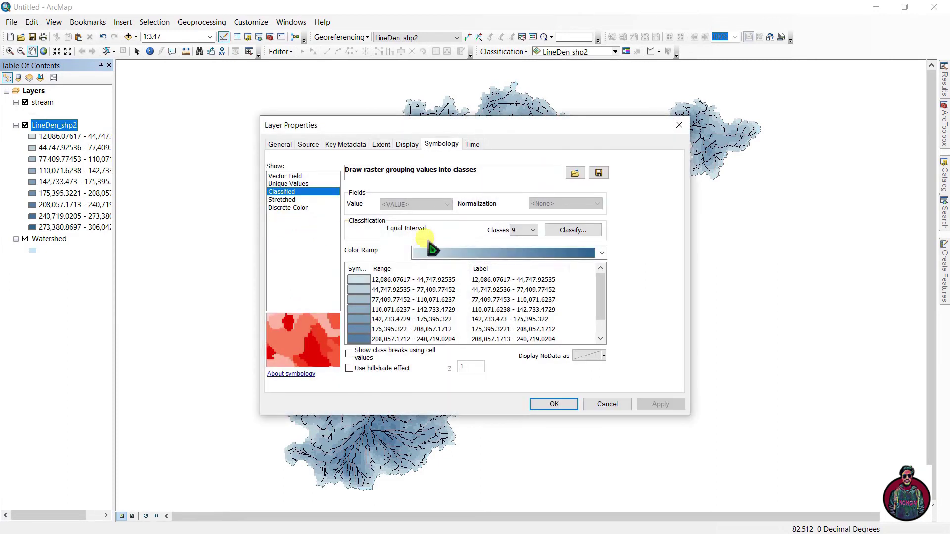
{"action": "left_click", "coordinate": [533, 231]}
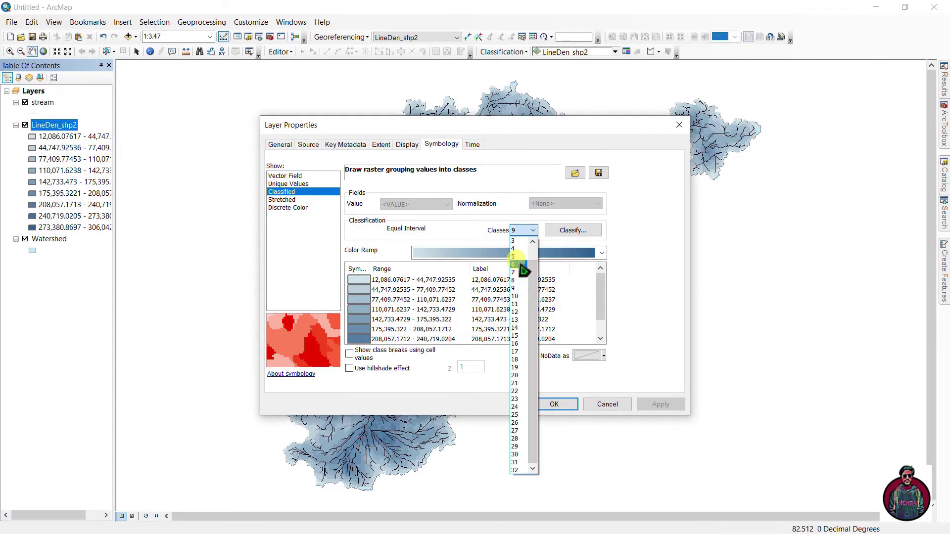
{"action": "left_click", "coordinate": [516, 257]}
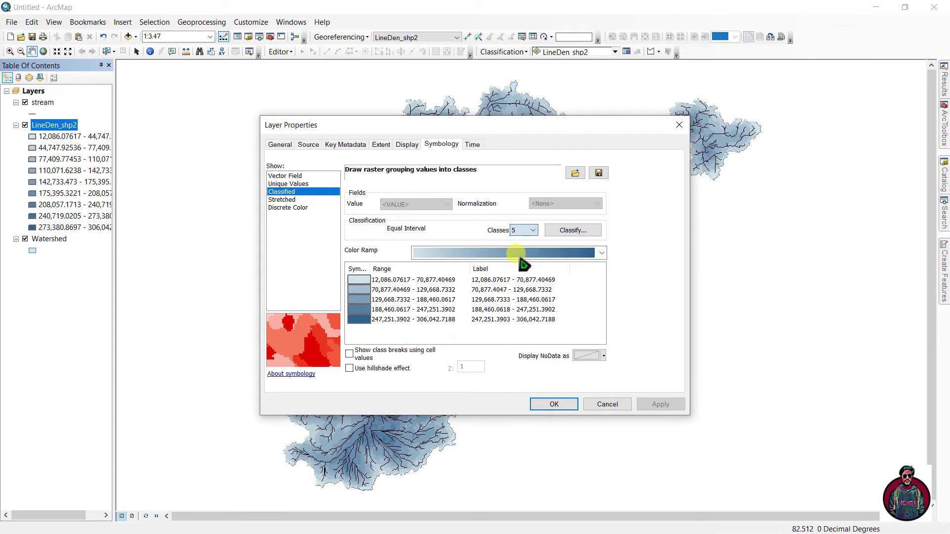
{"action": "left_click", "coordinate": [573, 231]}
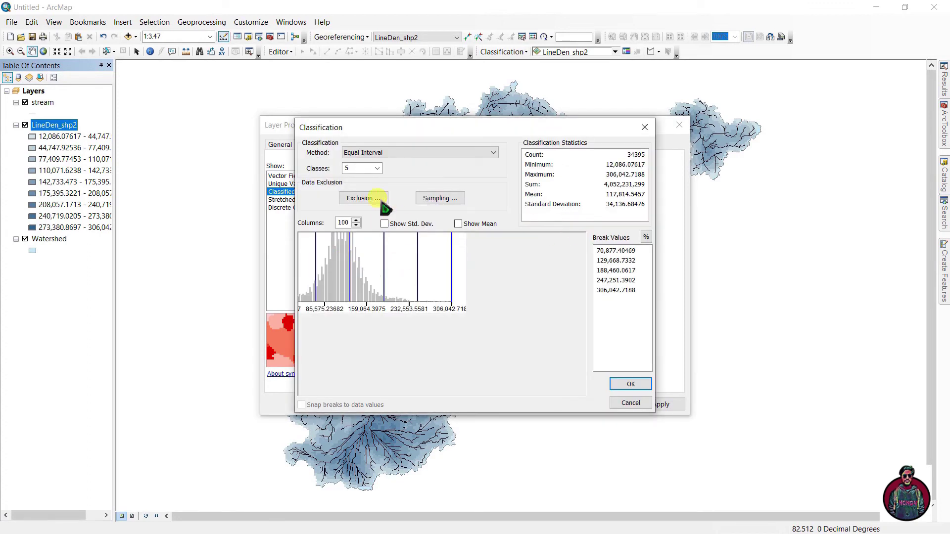
{"action": "left_click", "coordinate": [484, 158]}
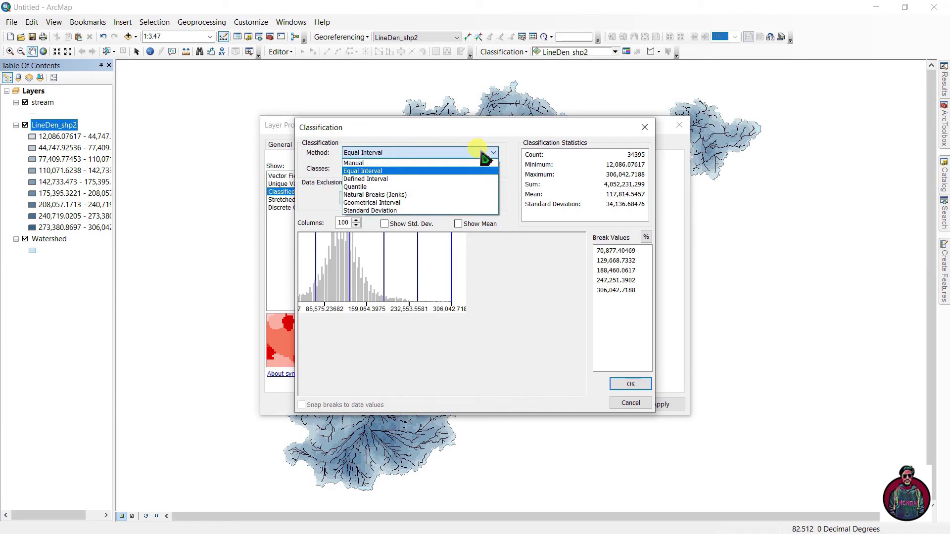
{"action": "left_click", "coordinate": [386, 194]}
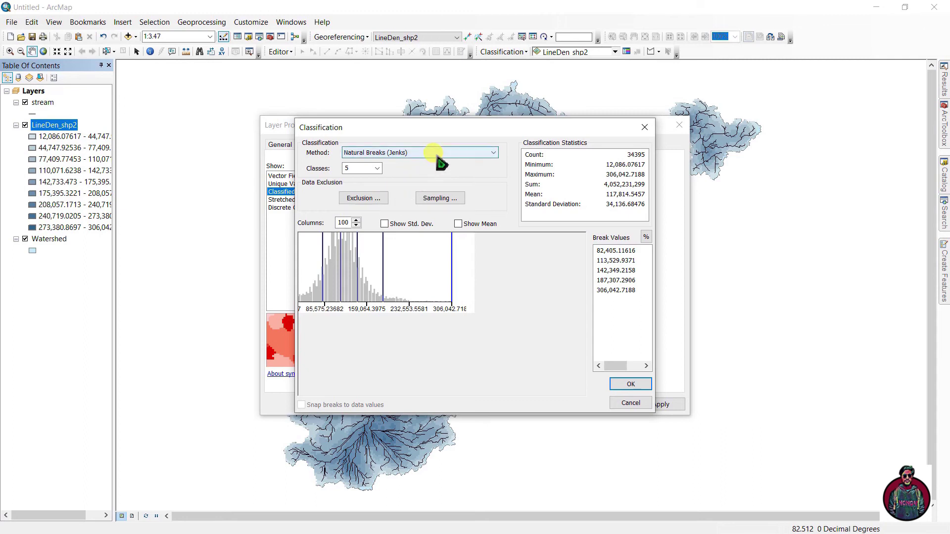
{"action": "left_click", "coordinate": [438, 159]}
{"action": "left_click", "coordinate": [381, 173]}
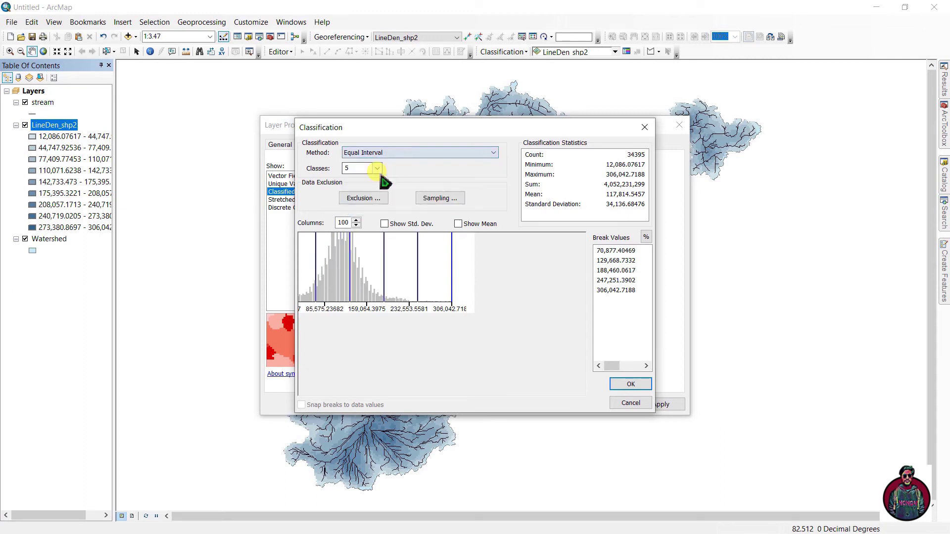
{"action": "left_click", "coordinate": [631, 384]}
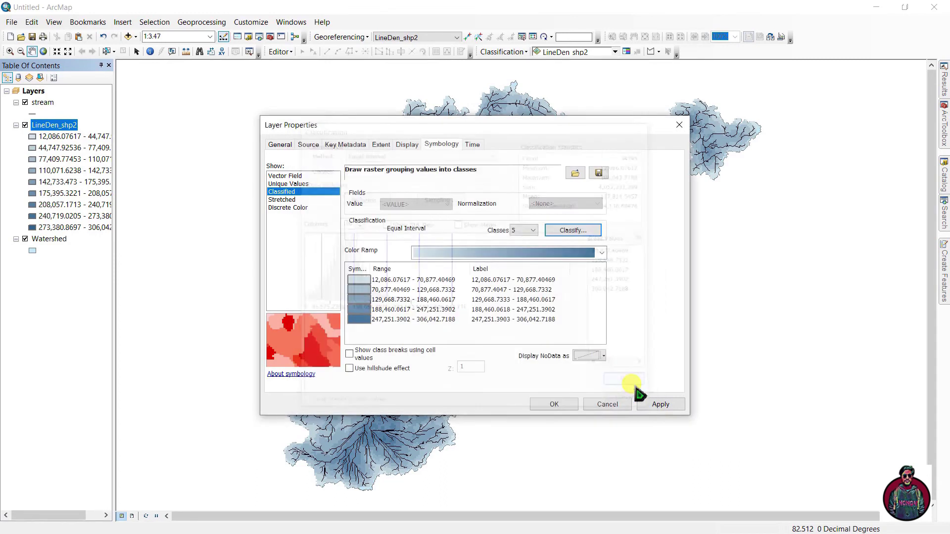
Round the class labels to 2 significant digits and apply the classification
{"action": "right_click", "coordinate": [494, 271]}
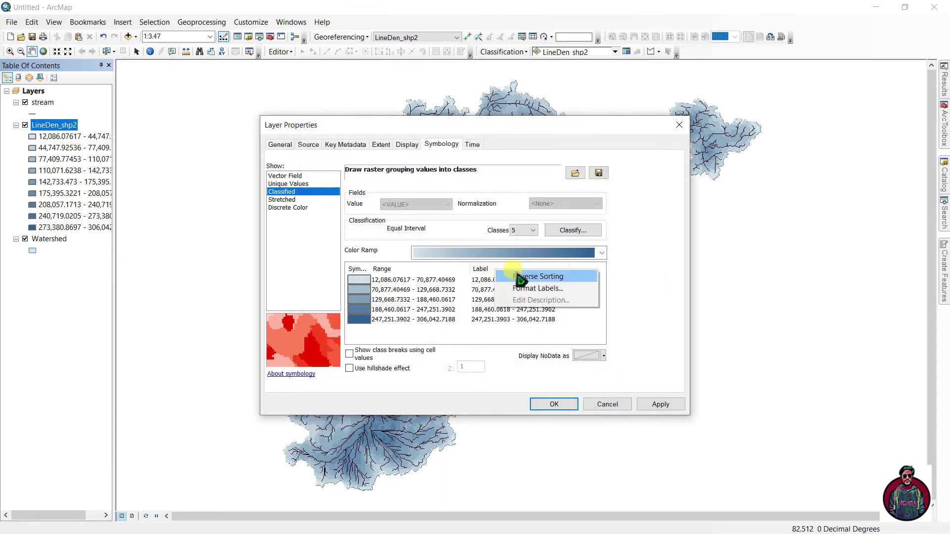
{"action": "left_click", "coordinate": [527, 289]}
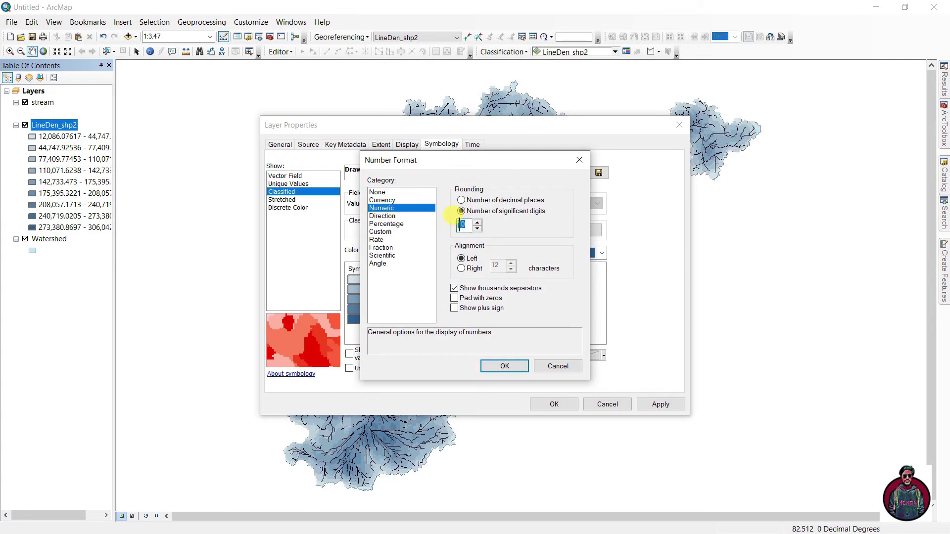
{"action": "left_click", "coordinate": [505, 366]}
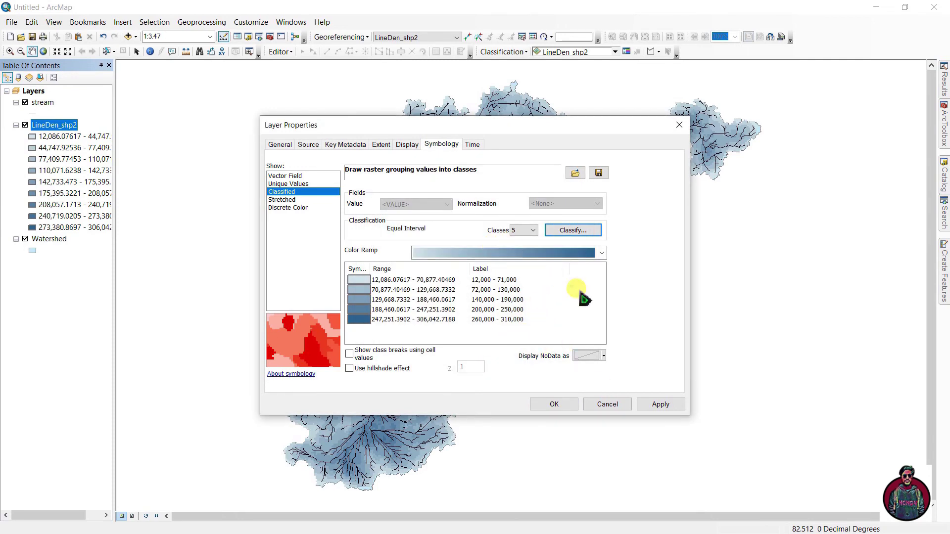
{"action": "left_click", "coordinate": [661, 406]}
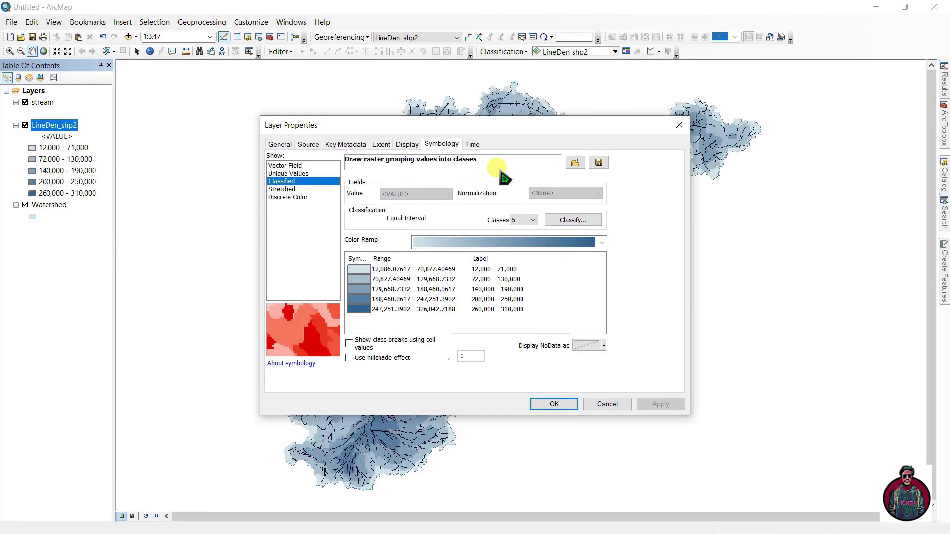
After previewing green-to-red, apply the yellow-to-red colour ramp to LineDen_shp2's five classes and close Layer Properties
{"action": "left_click_drag", "start_coordinate": [496, 134], "coordinate": [777, 143]}
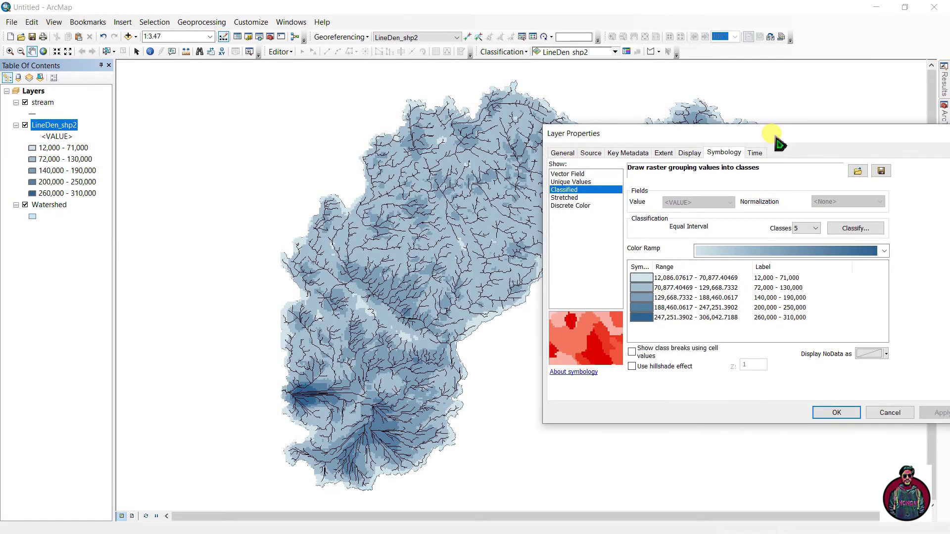
{"action": "left_click", "coordinate": [884, 252]}
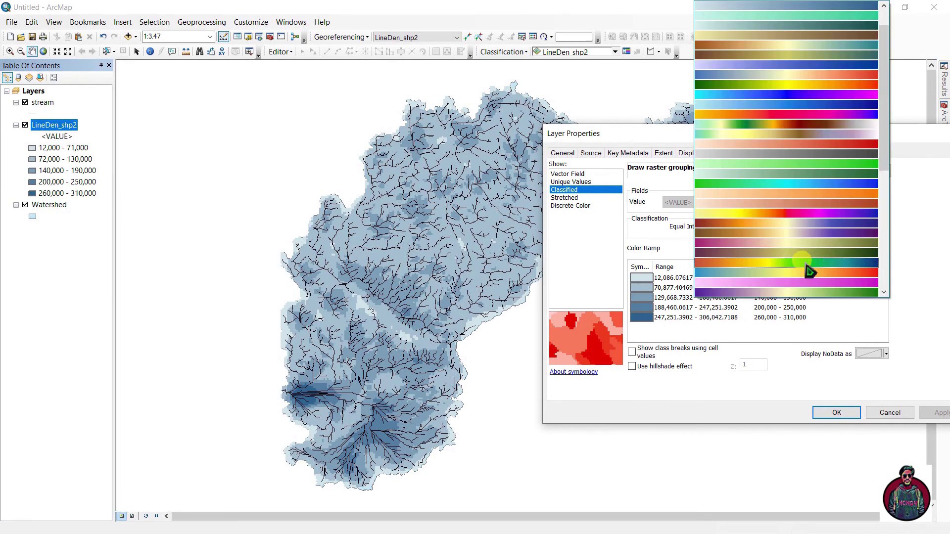
{"action": "scroll", "coordinate": [793, 251], "scroll_direction": "down", "scroll_amount": 3}
{"action": "scroll", "coordinate": [791, 251], "scroll_direction": "down", "scroll_amount": 6}
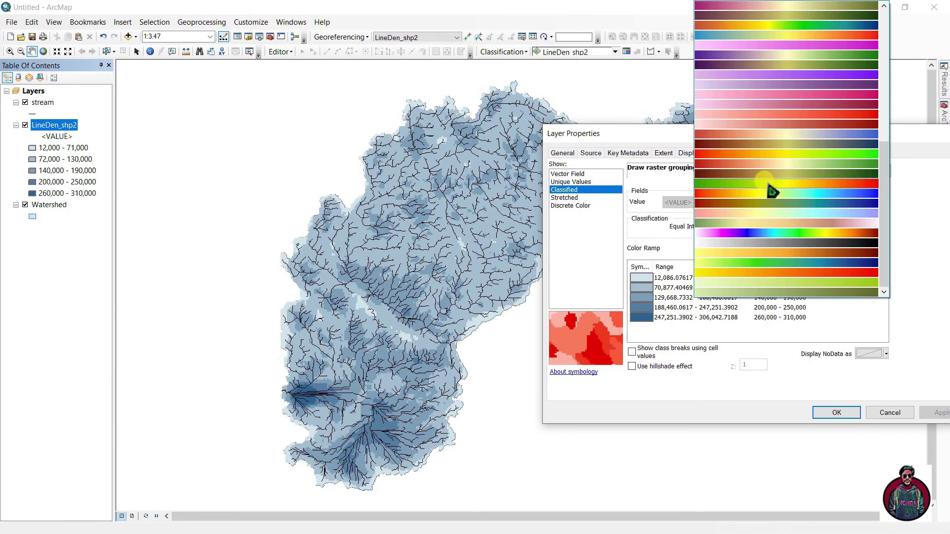
{"action": "left_click", "coordinate": [769, 185]}
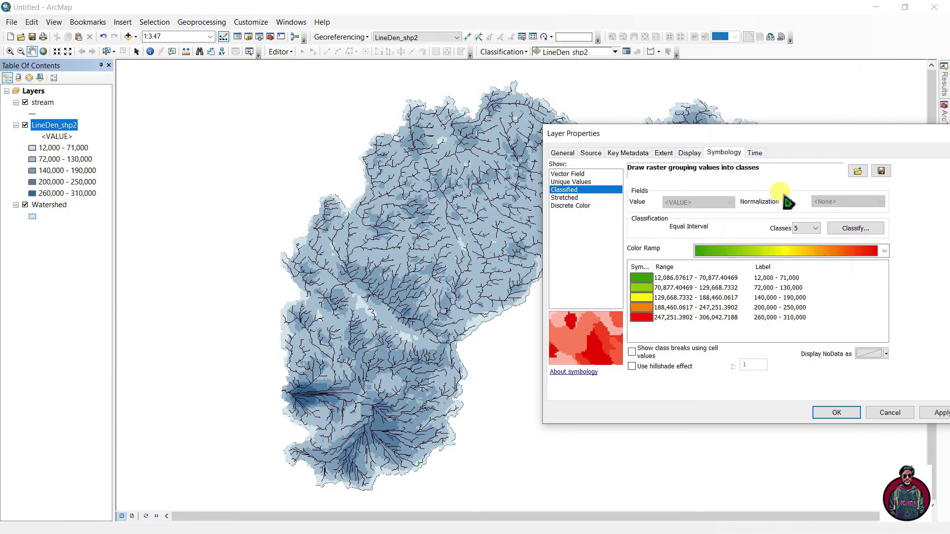
{"action": "left_click", "coordinate": [939, 413]}
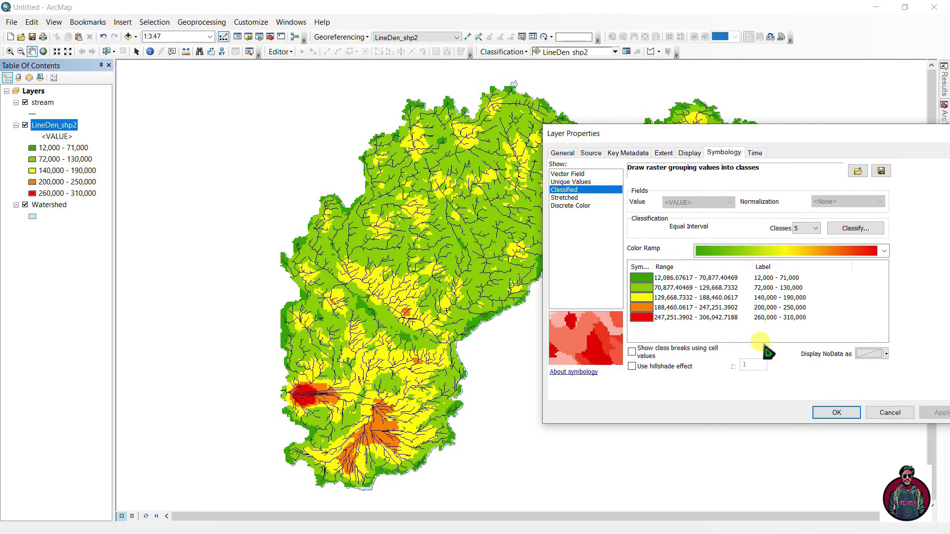
{"action": "left_click", "coordinate": [884, 250]}
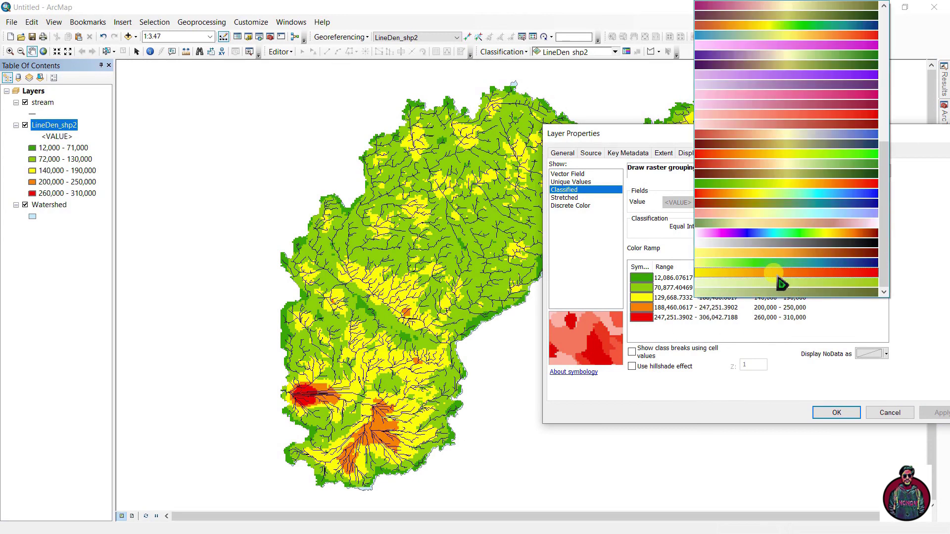
{"action": "left_click", "coordinate": [774, 278]}
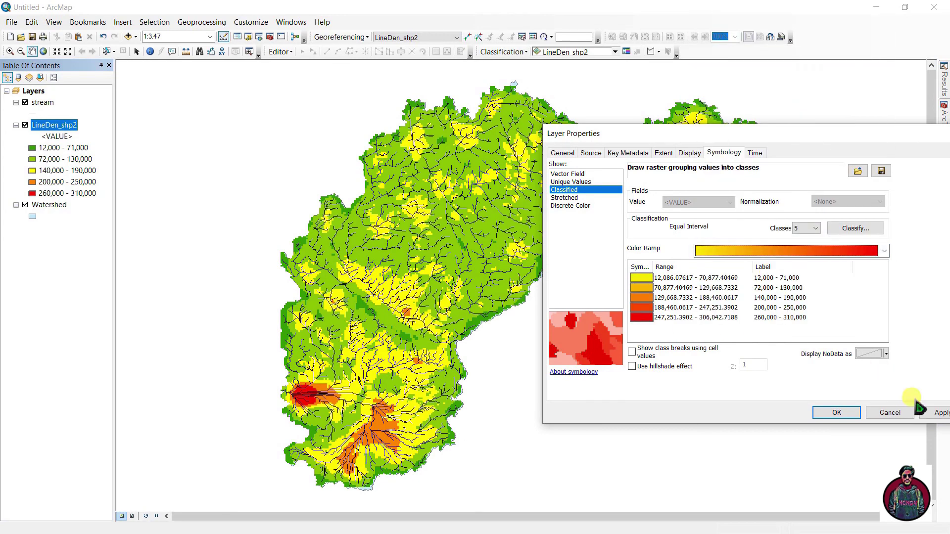
{"action": "left_click", "coordinate": [934, 414]}
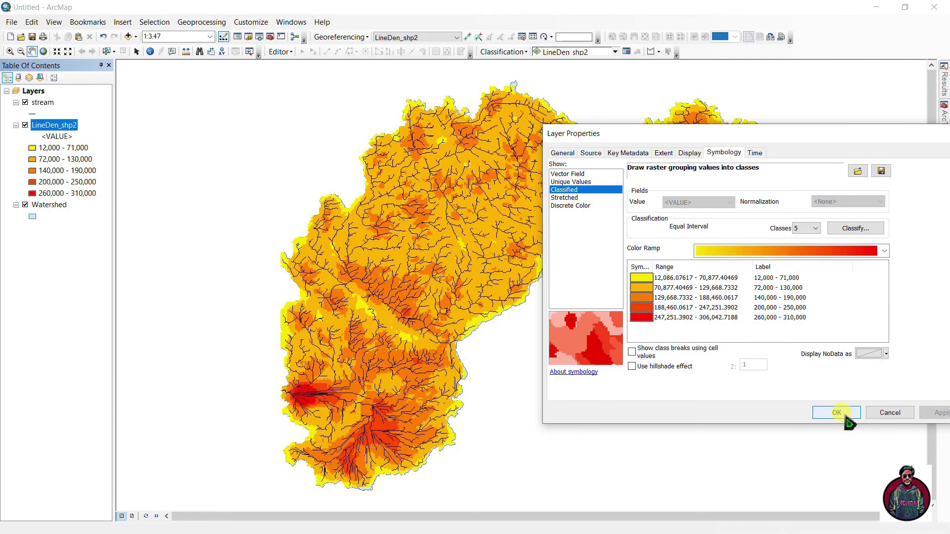
{"action": "left_click", "coordinate": [846, 418]}
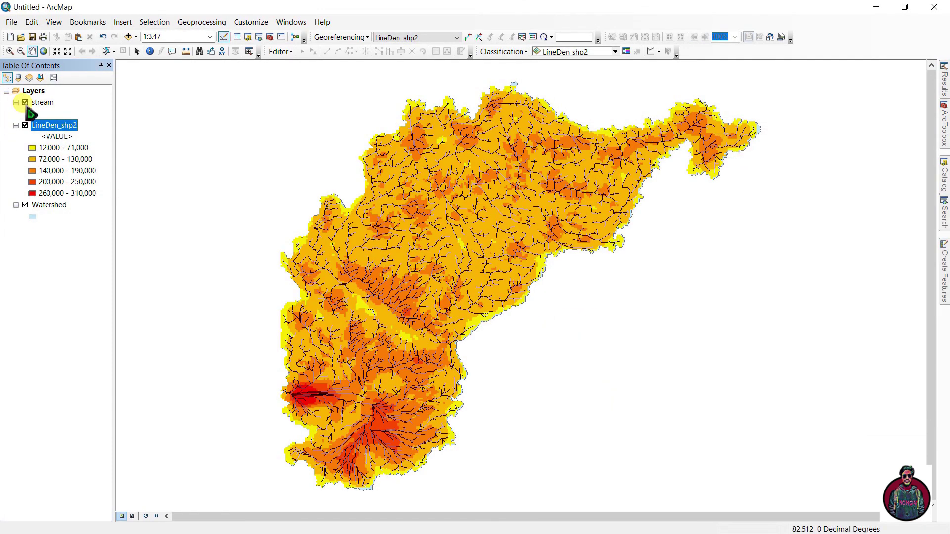
Enable the hillshade effect on LineDen_shp2 and toggle the stream layer's visibility checkbox
{"action": "right_click", "coordinate": [50, 127]}
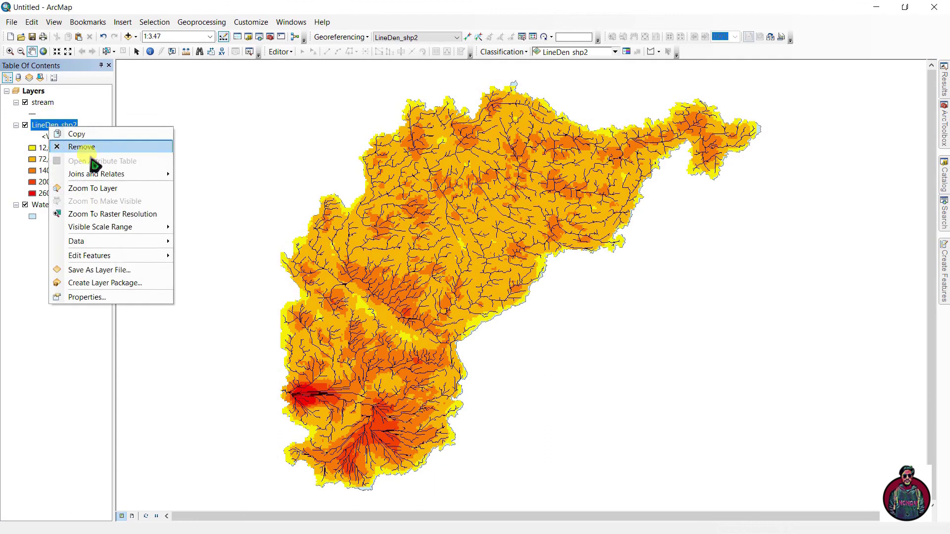
{"action": "left_click", "coordinate": [92, 297]}
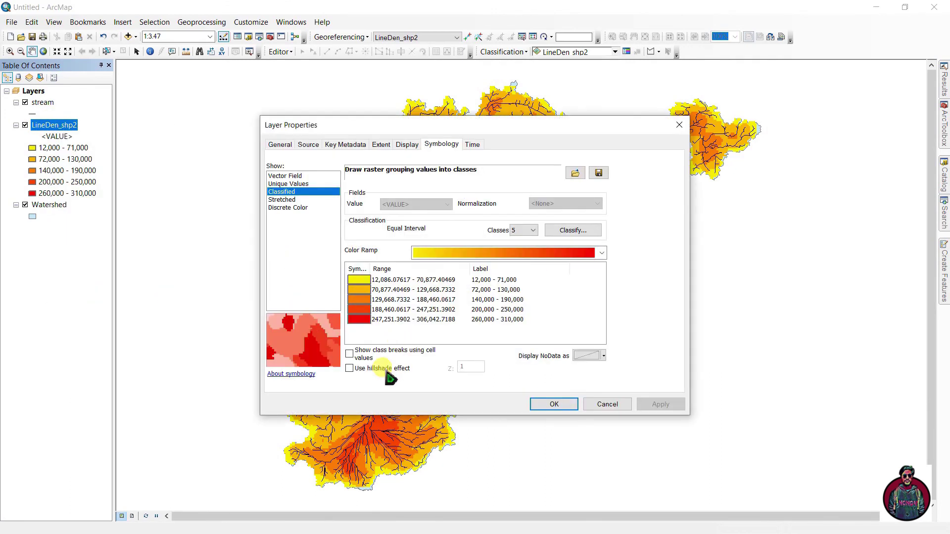
{"action": "left_click", "coordinate": [349, 368]}
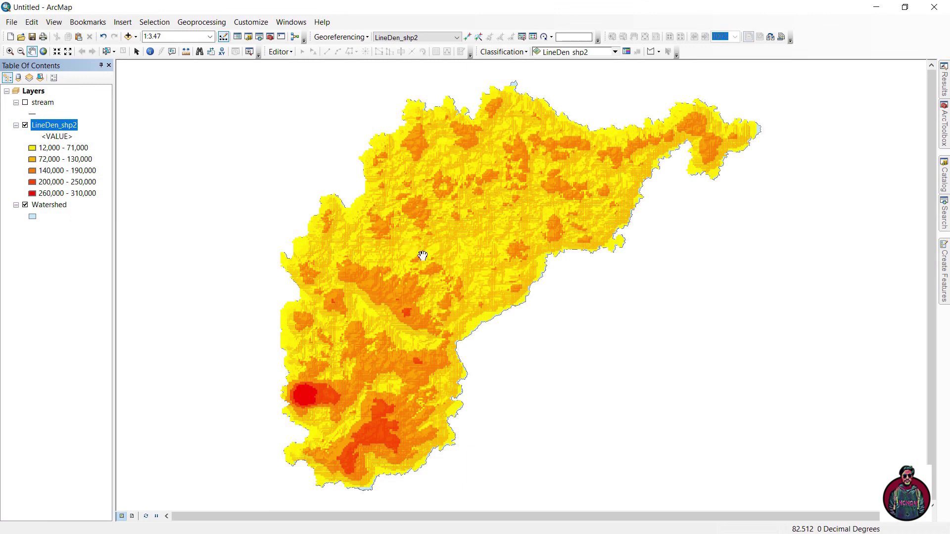
{"action": "left_click", "coordinate": [26, 125]}
{"action": "left_click", "coordinate": [25, 103]}
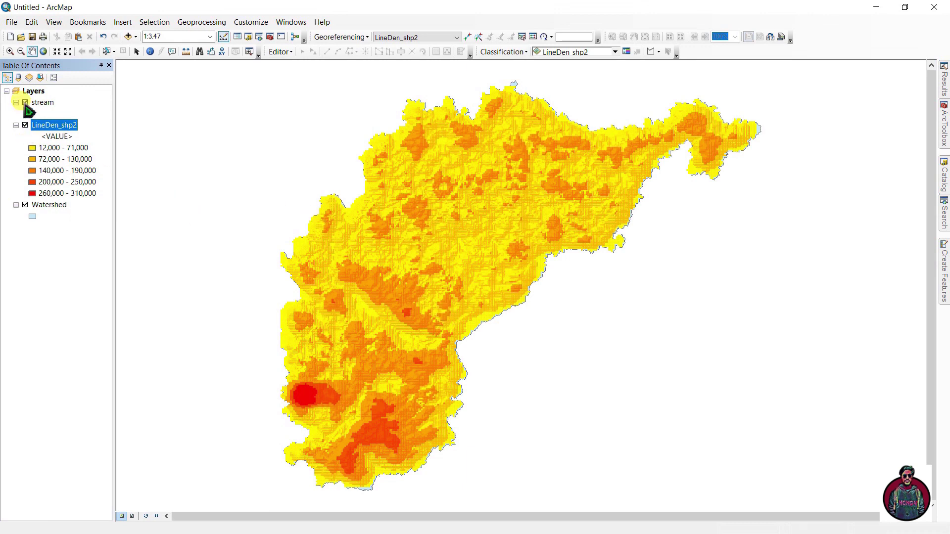